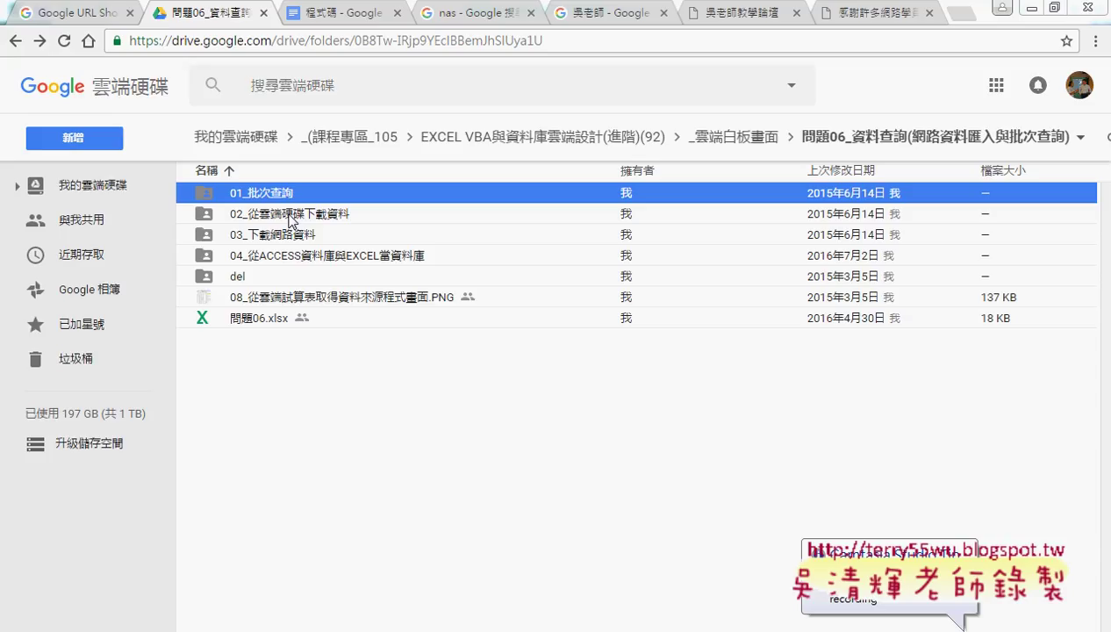
Select the 02_從雲端硬碟下載資料 folder in the Google Drive listing.
left_click(296, 220)
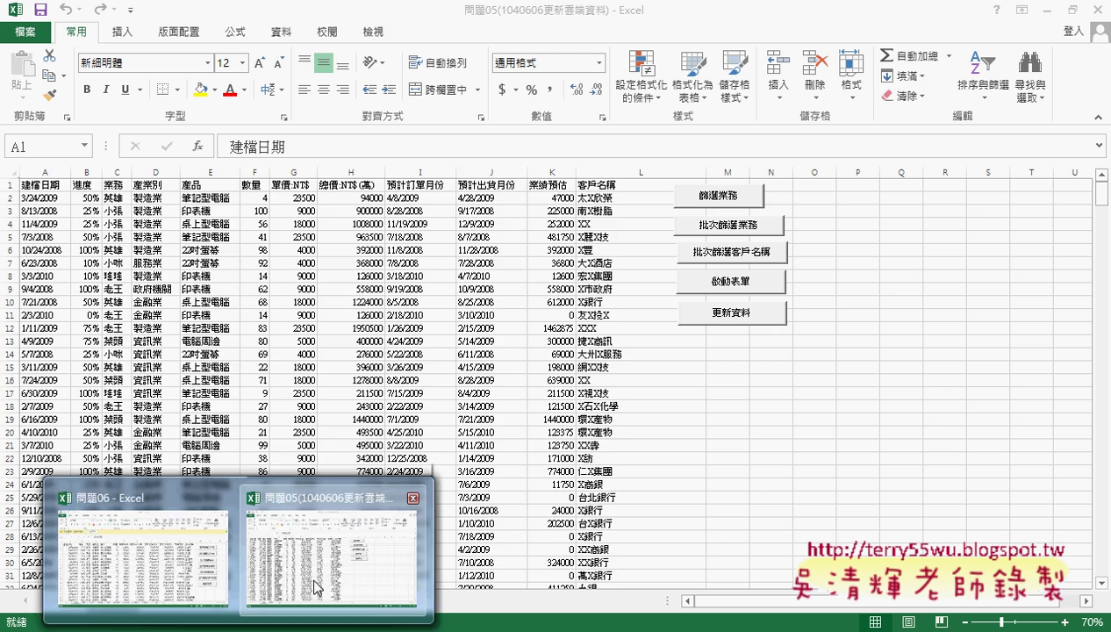
left_click(334, 527)
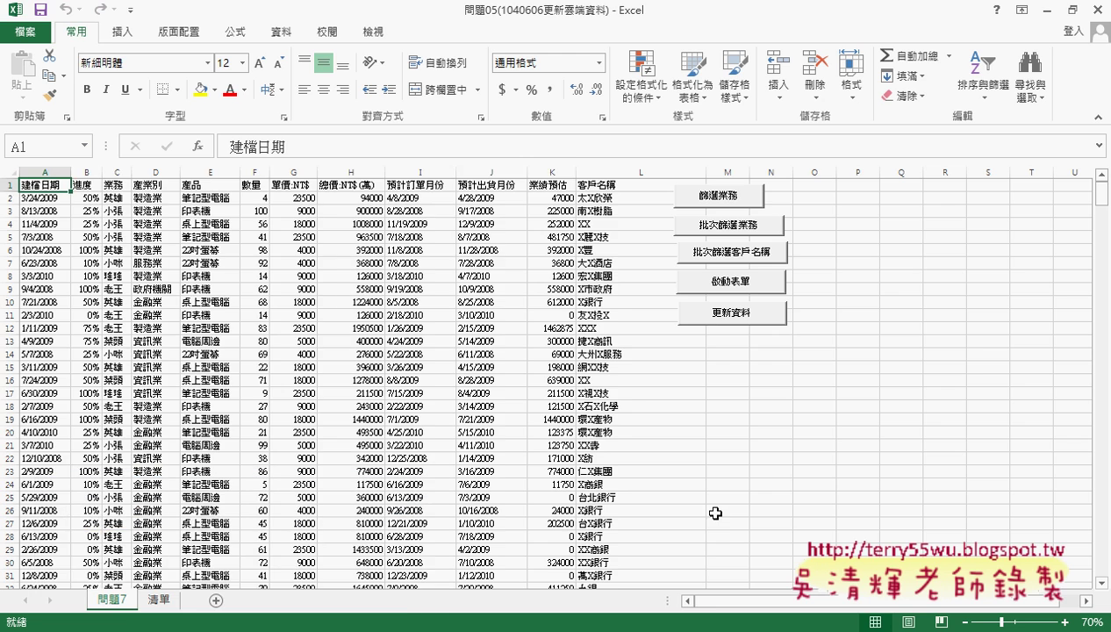
mouse_move(44, 184)
left_mouse_down()
mouse_move(564, 448)
mouse_move(565, 462)
left_mouse_up()
scroll(564, 461, "down", 3)
scroll(564, 462, "down", 4)
scroll(564, 461, "down", 2)
scroll(565, 461, "up", 7)
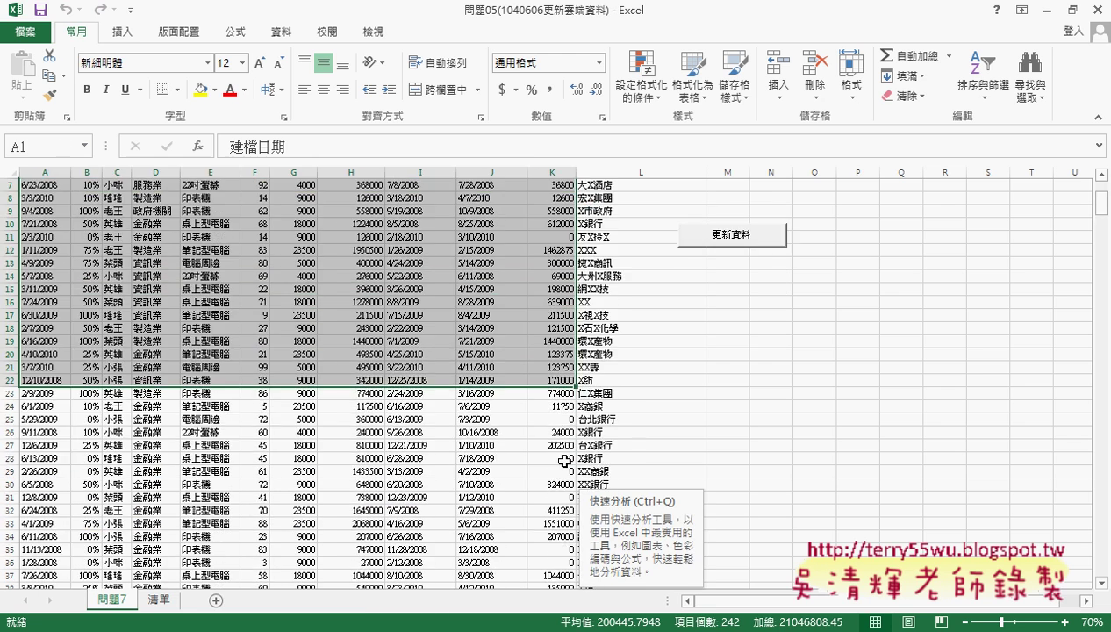
scroll(564, 462, "up", 2)
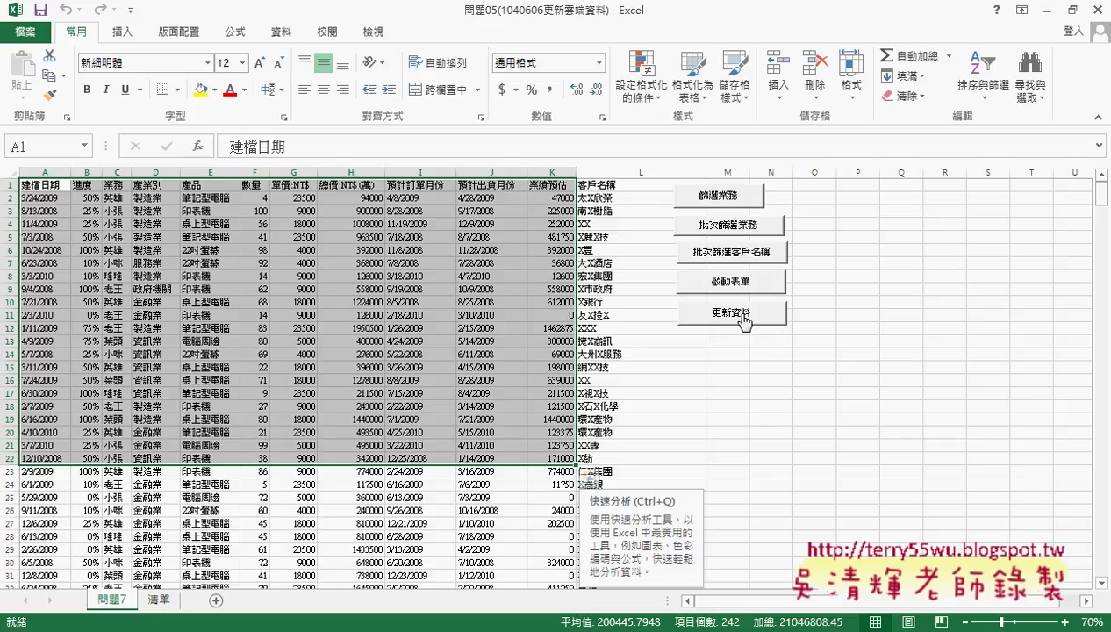
left_click(776, 367)
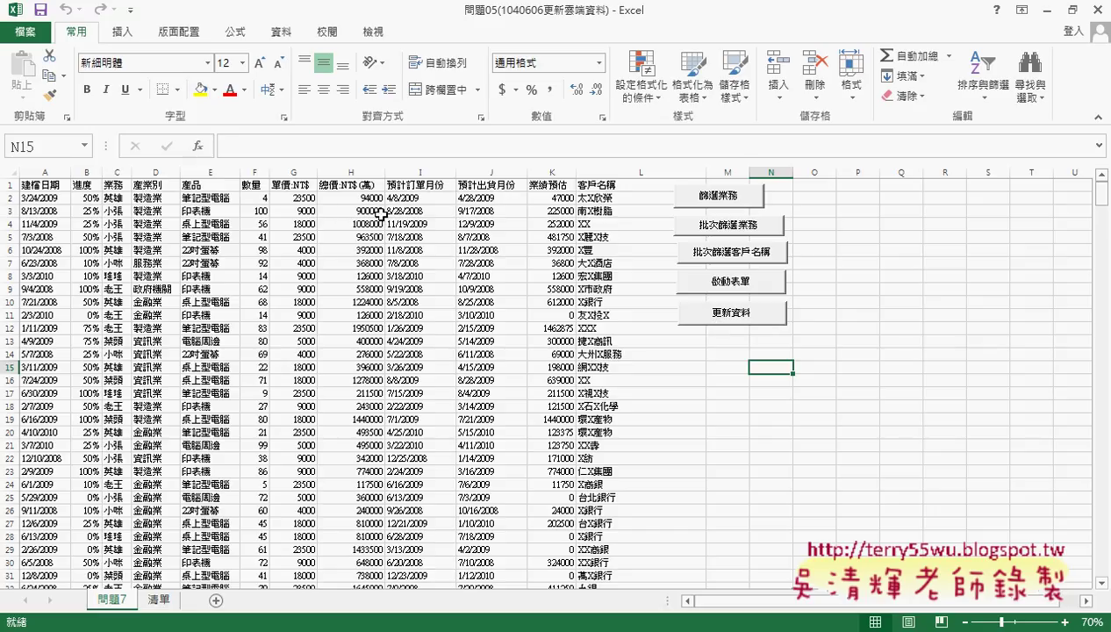
Open a new web query via 資料 > 從其他來源 > 從 Web.
left_click(279, 35)
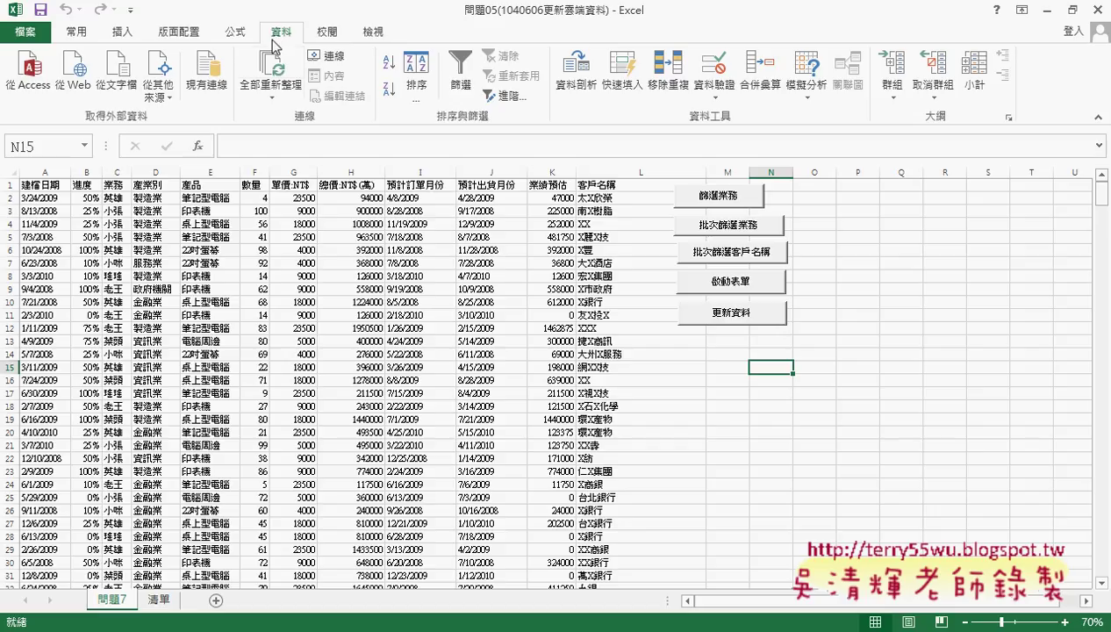
left_click(169, 110)
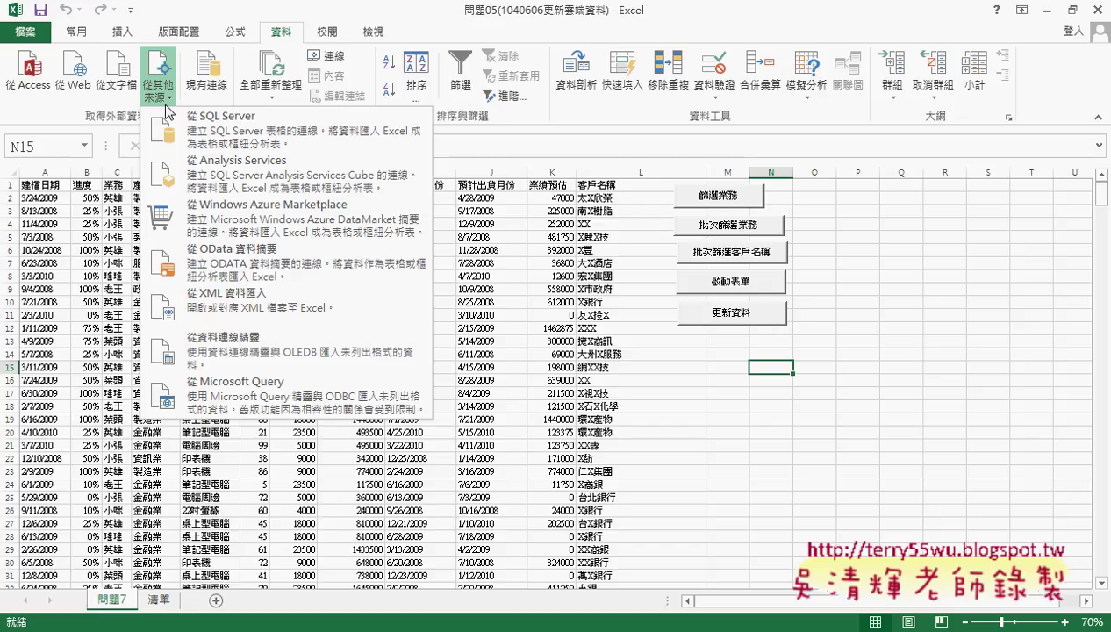
left_click(71, 83)
left_click(76, 79)
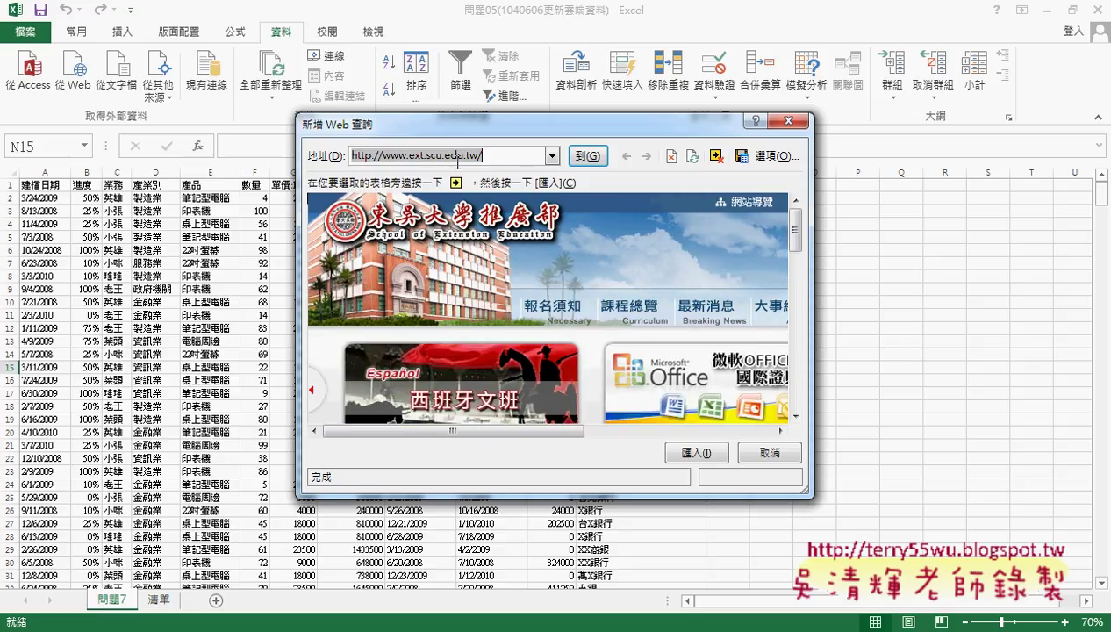
Cancel the web query and run the 更新資料 macro to reload the order records.
left_click(787, 120)
left_click(978, 395)
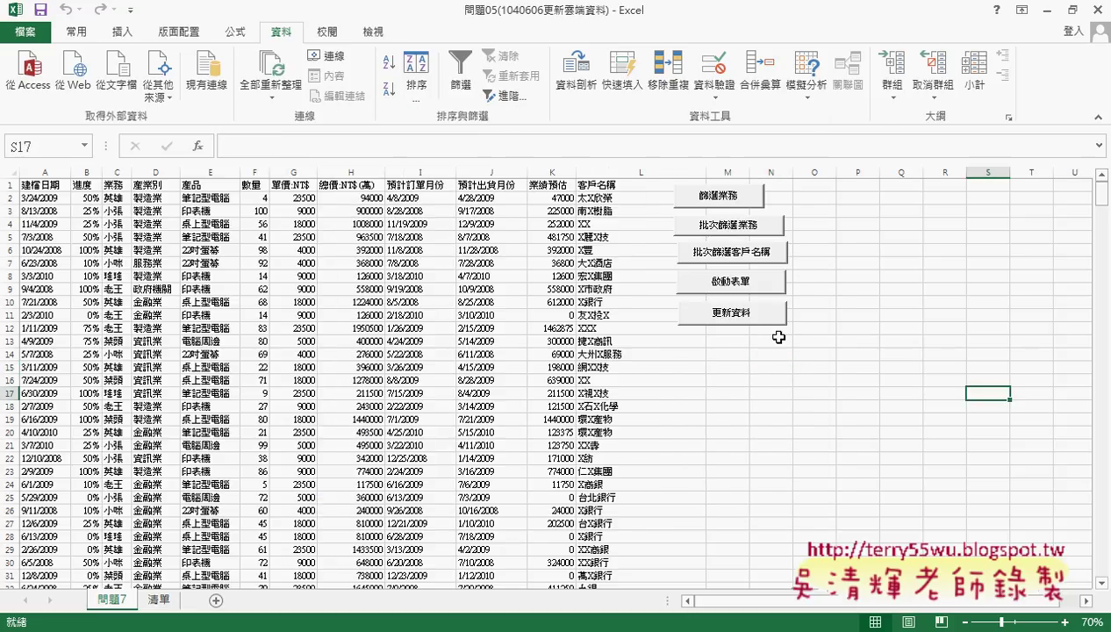
left_click(741, 313)
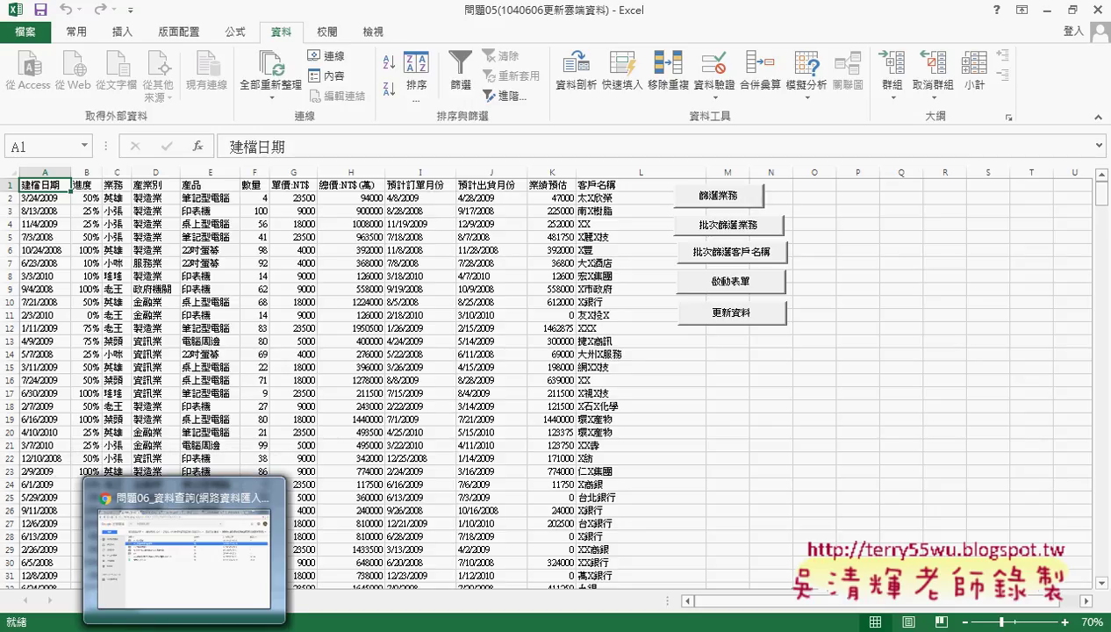
left_click(485, 484)
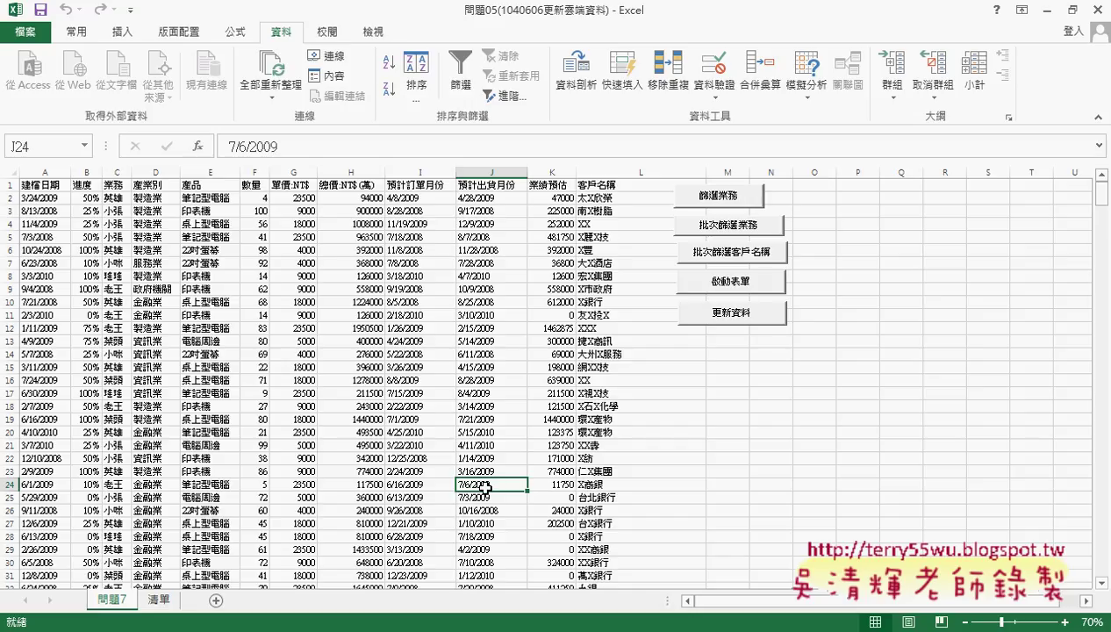
Open the 更新資料 button's assigned macro for editing in a maximized code window.
right_click(744, 316)
left_click(781, 457)
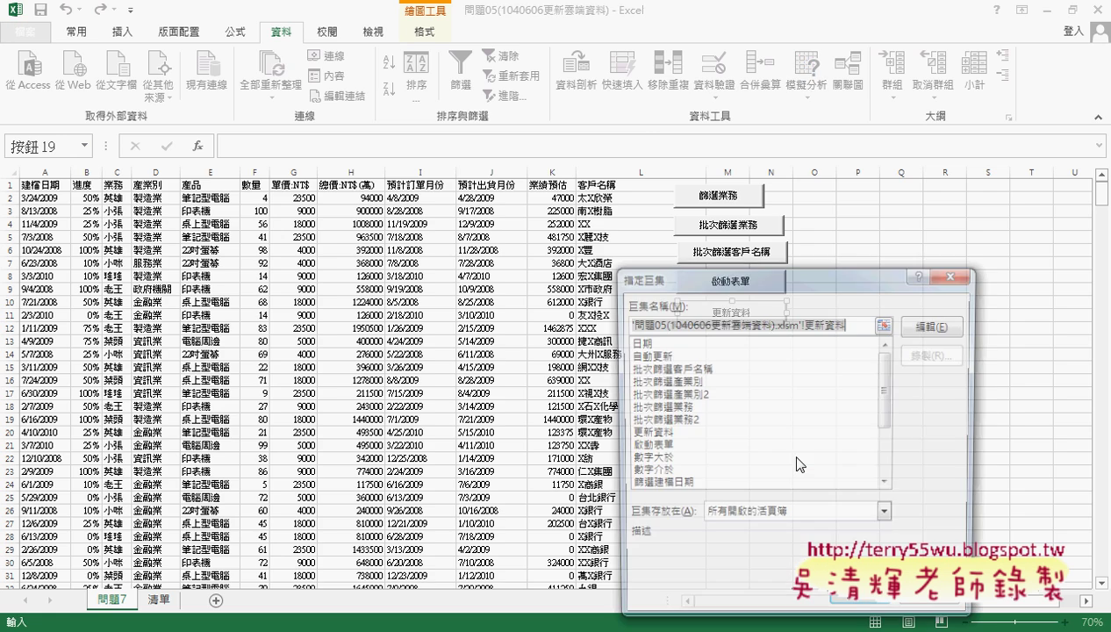
left_click(914, 326)
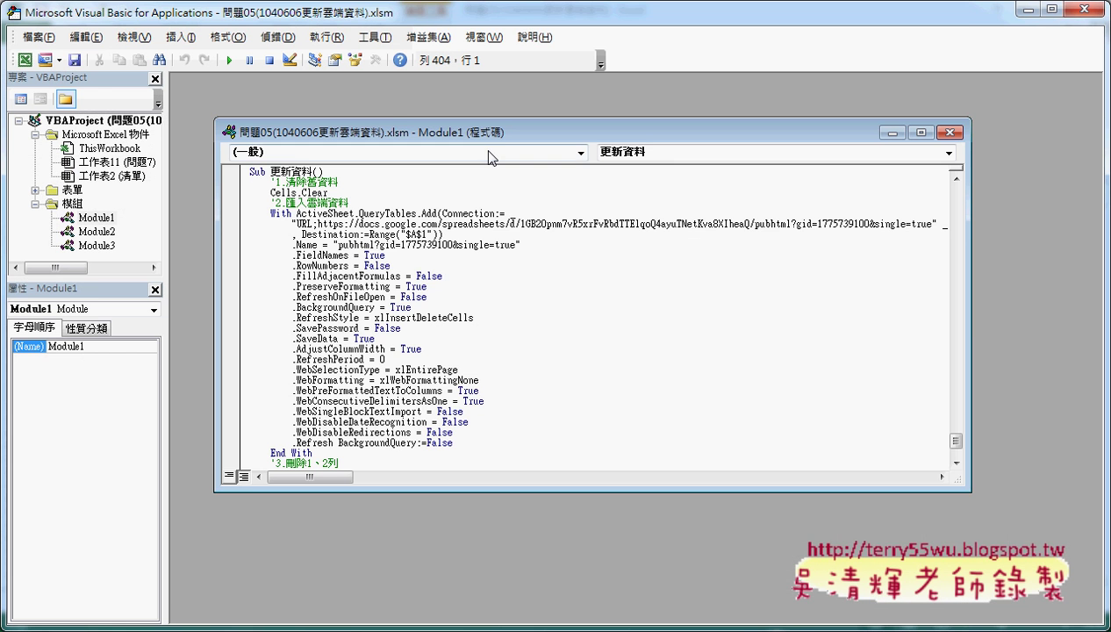
double_click(488, 133)
Set the VBA editor's code font size to 12 under 工具 > 選項 > 撰寫風格.
left_click(390, 37)
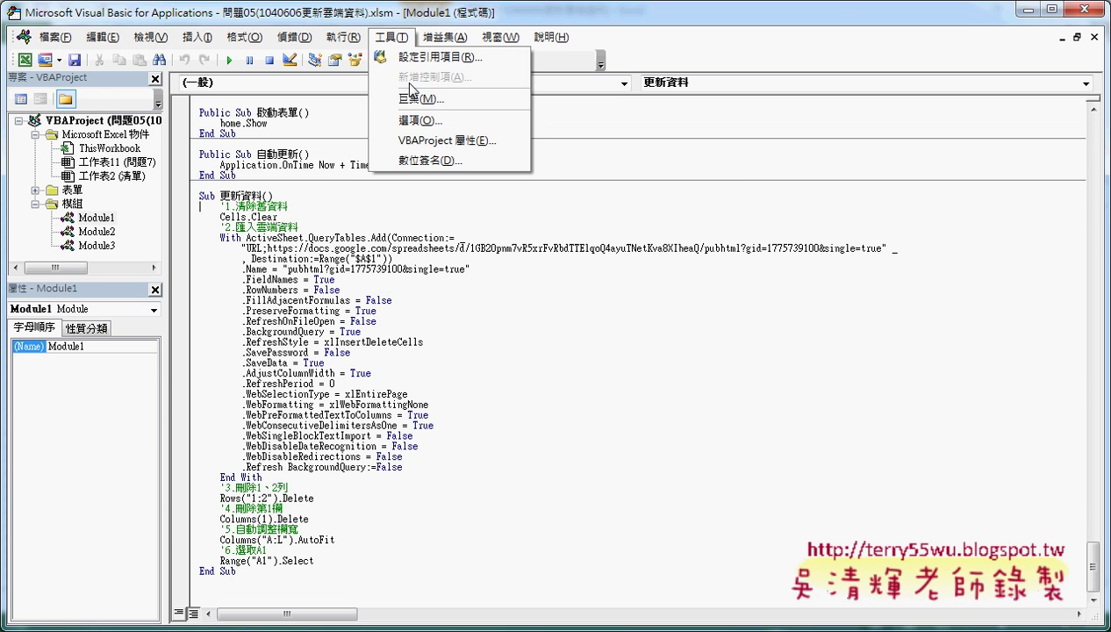
left_click(430, 120)
left_click(451, 151)
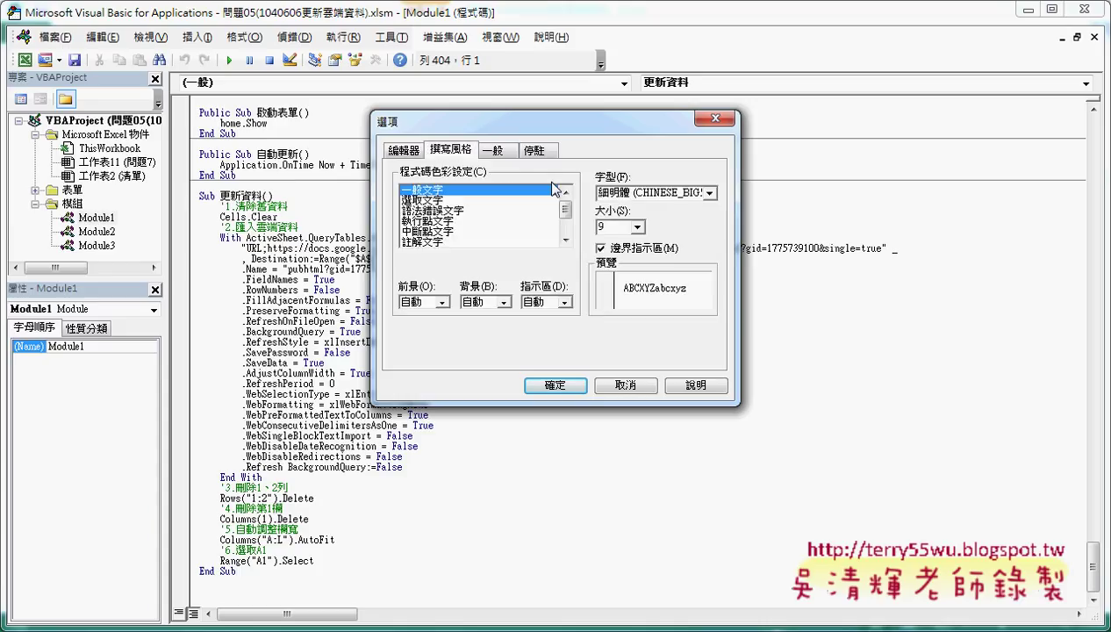
left_click(638, 226)
left_click(614, 273)
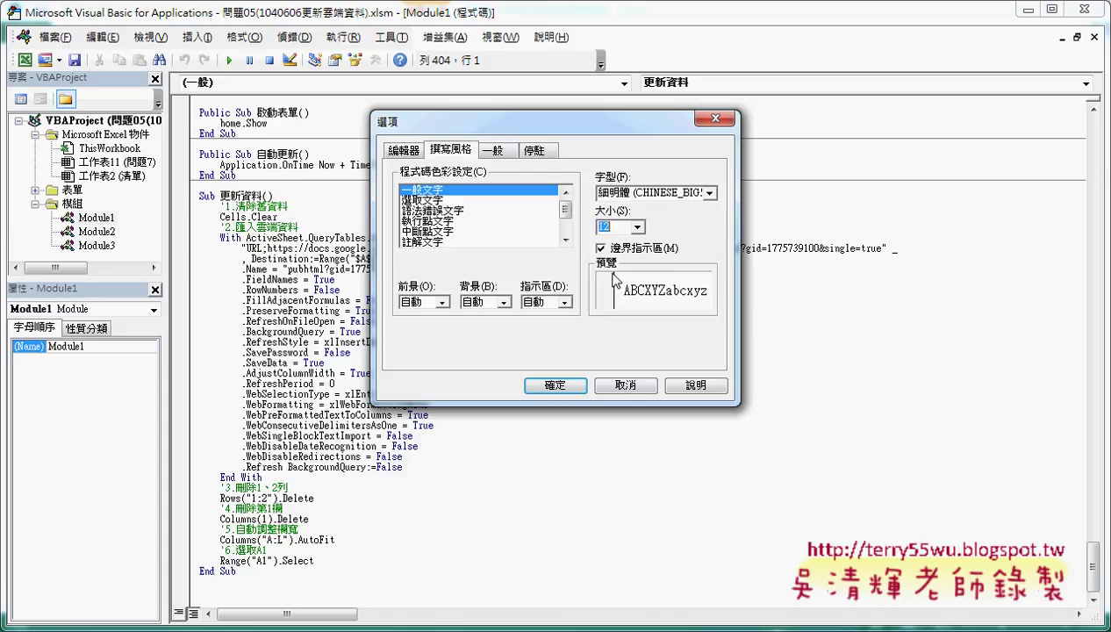
left_click(566, 388)
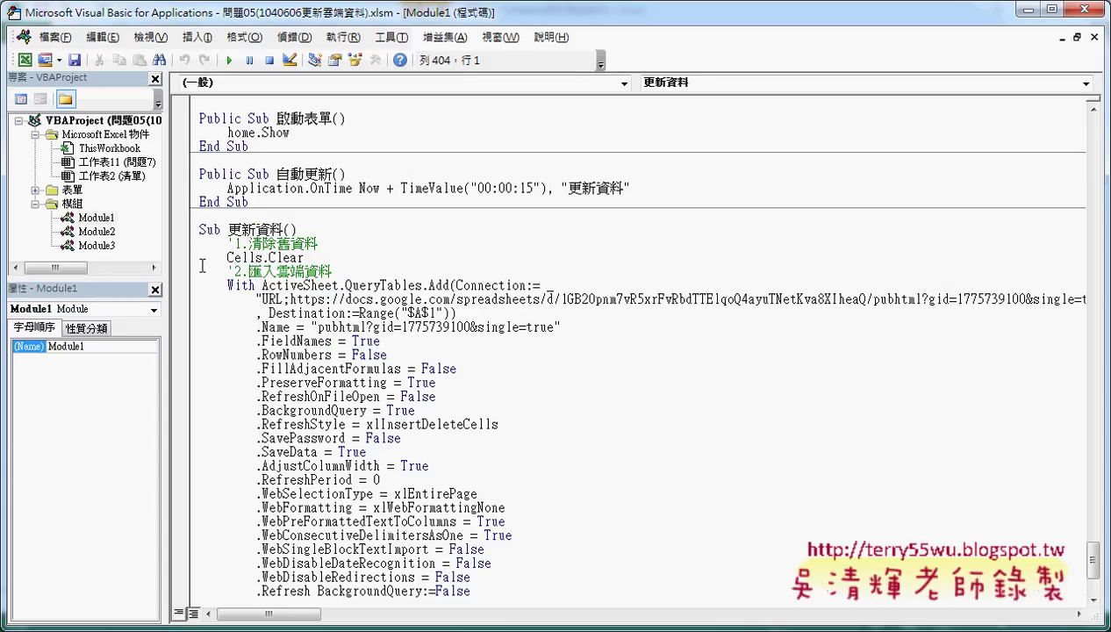
left_click_drag(228, 243, 323, 242)
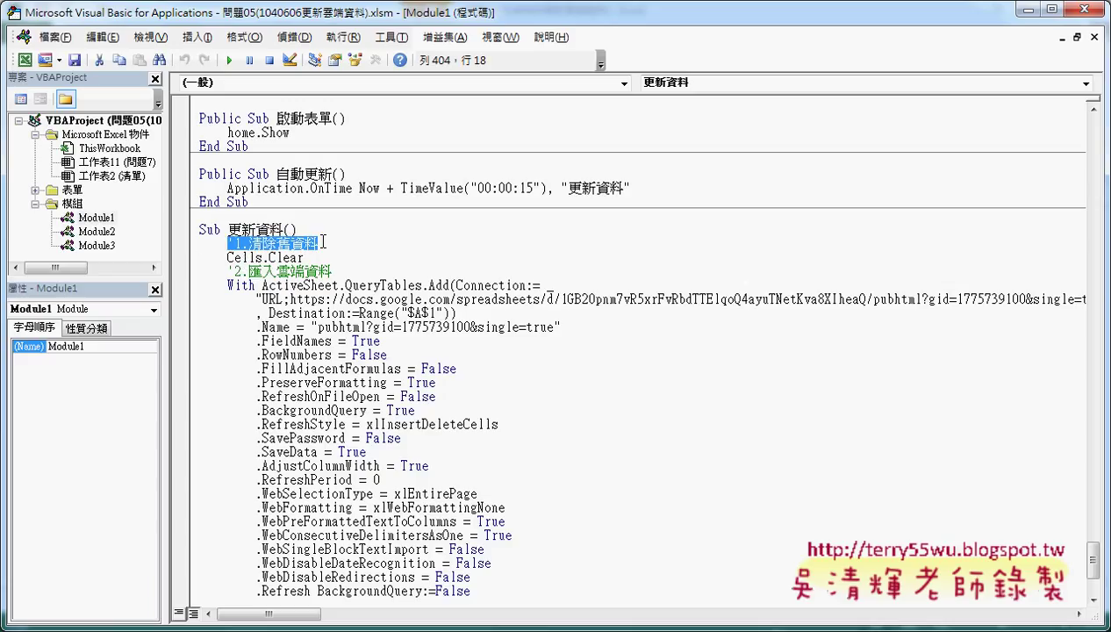
left_click_drag(228, 271, 348, 270)
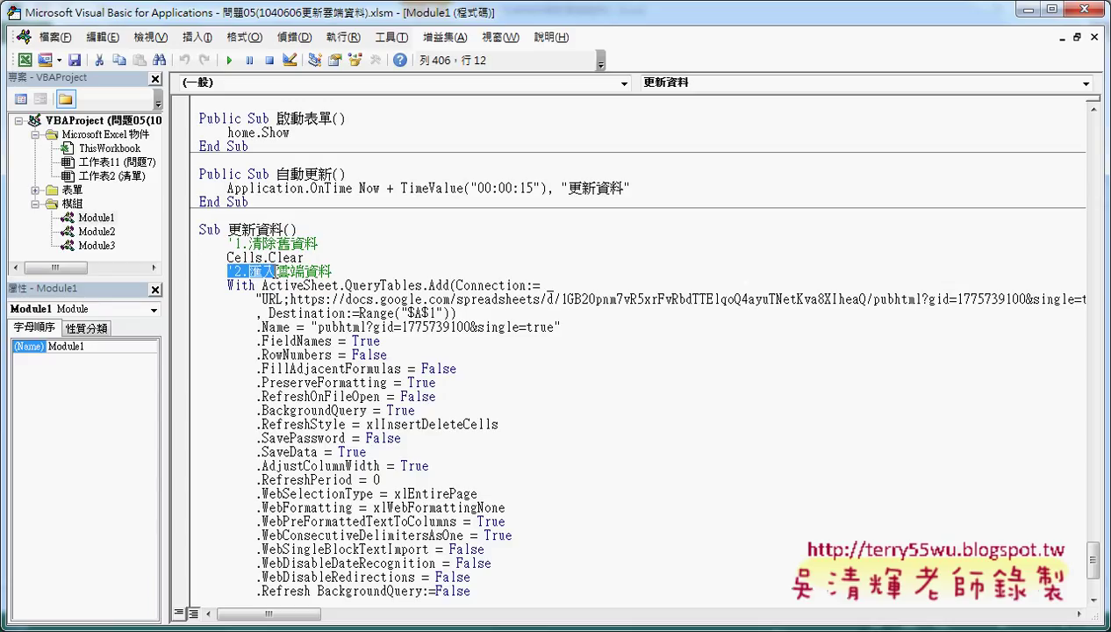
scroll(349, 270, "down", 3)
scroll(349, 270, "down", 1)
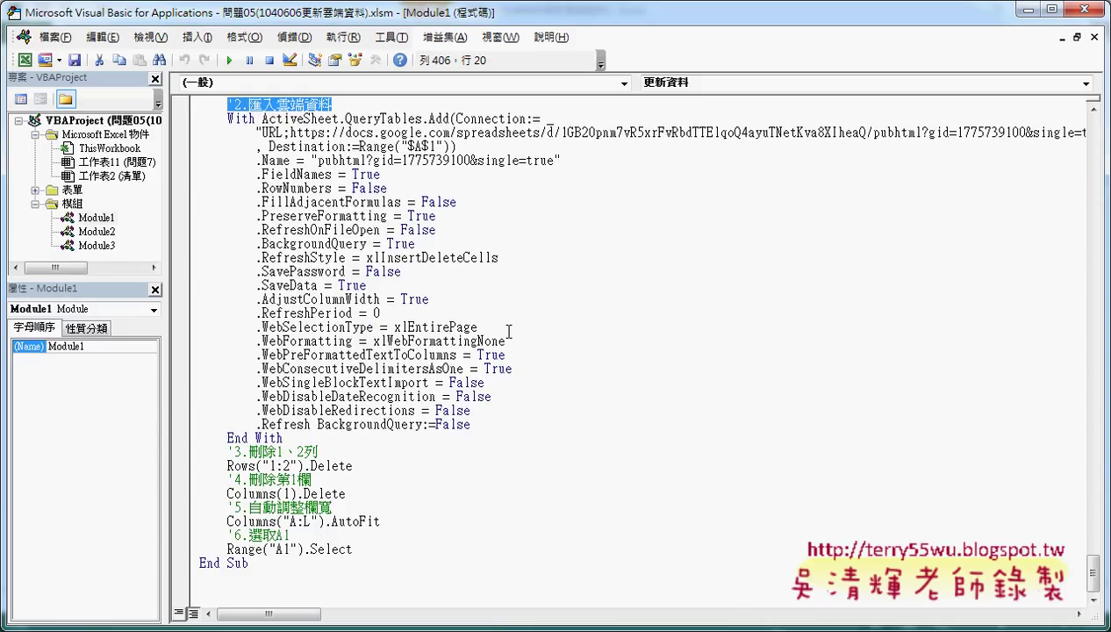
left_click_drag(228, 451, 318, 451)
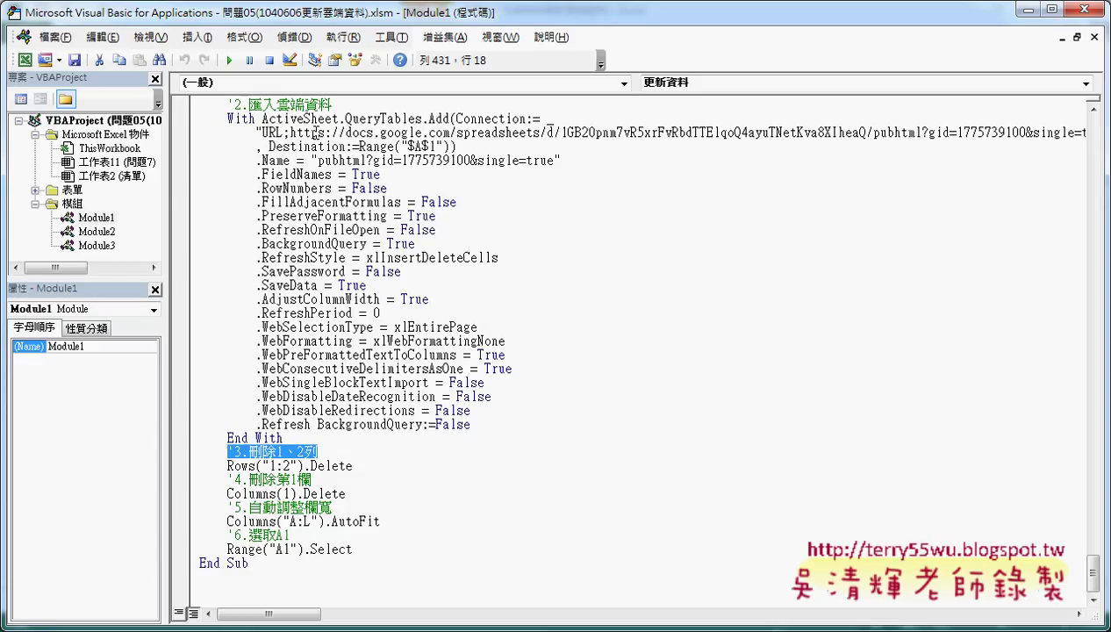
left_click_drag(276, 117, 338, 105)
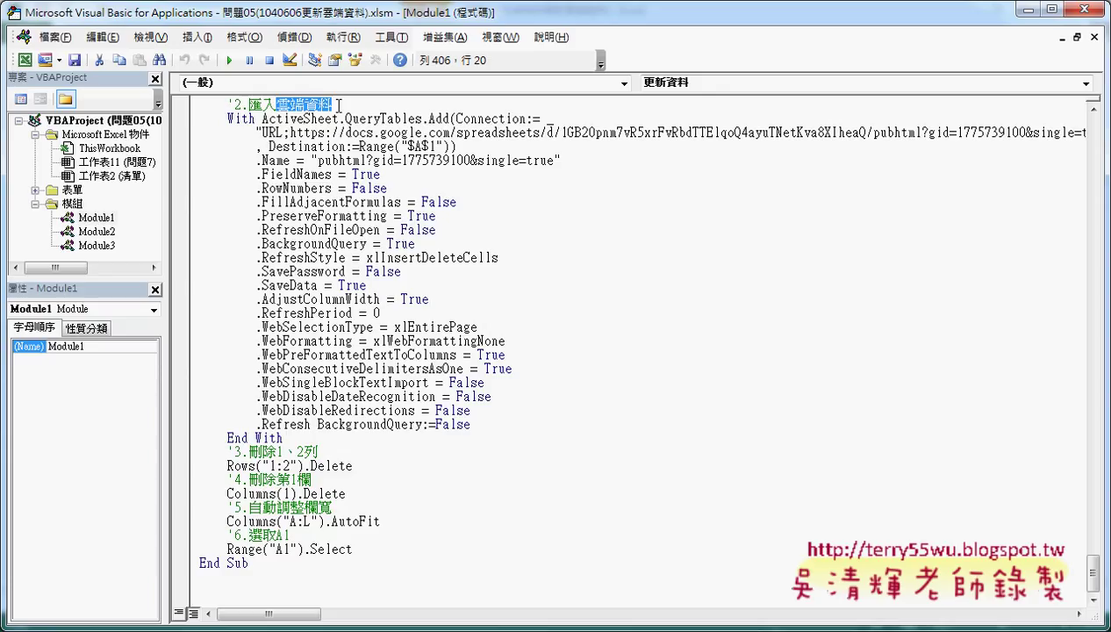
Close the VBA editor, switch to the 問題06 workbook, enable its macros, then minimize Excel.
left_click(1093, 11)
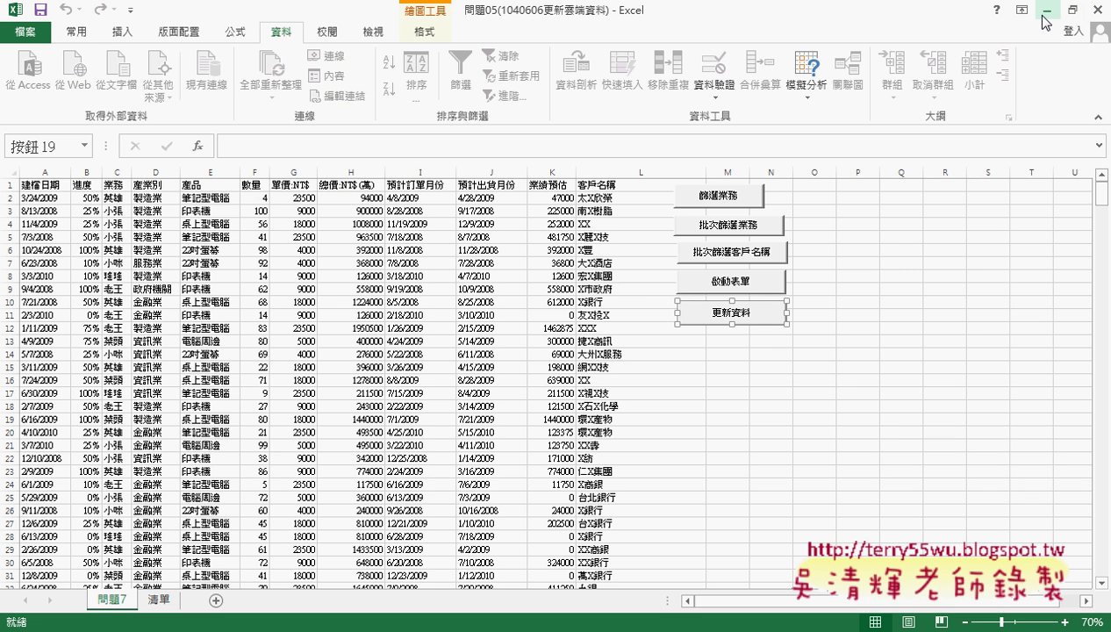
left_click(1044, 14)
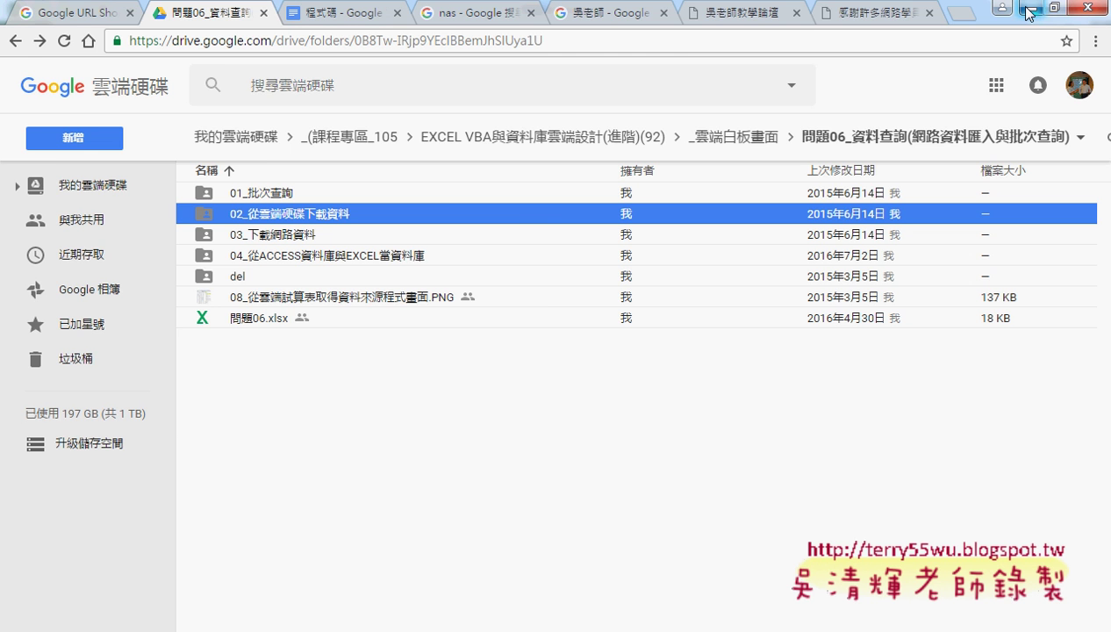
left_click(1028, 13)
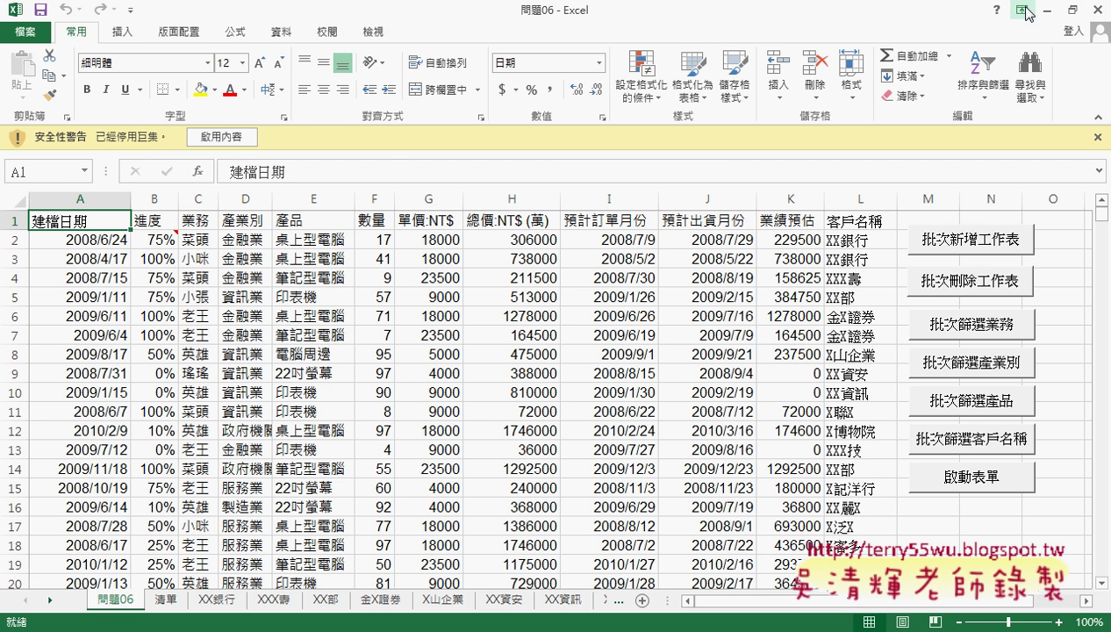
left_click(222, 137)
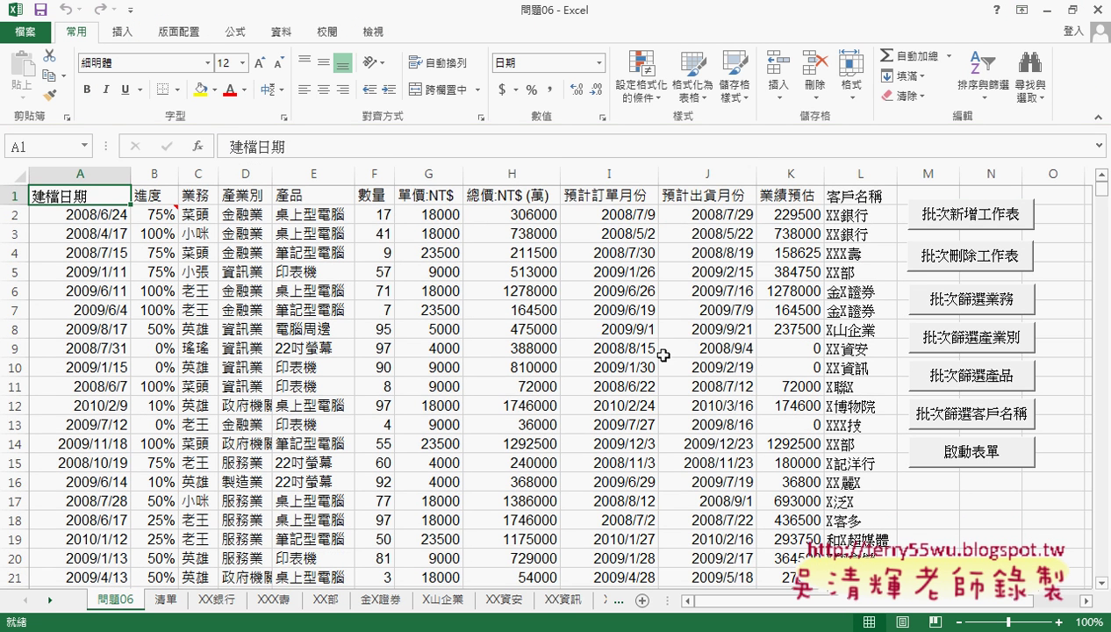
left_click(1047, 13)
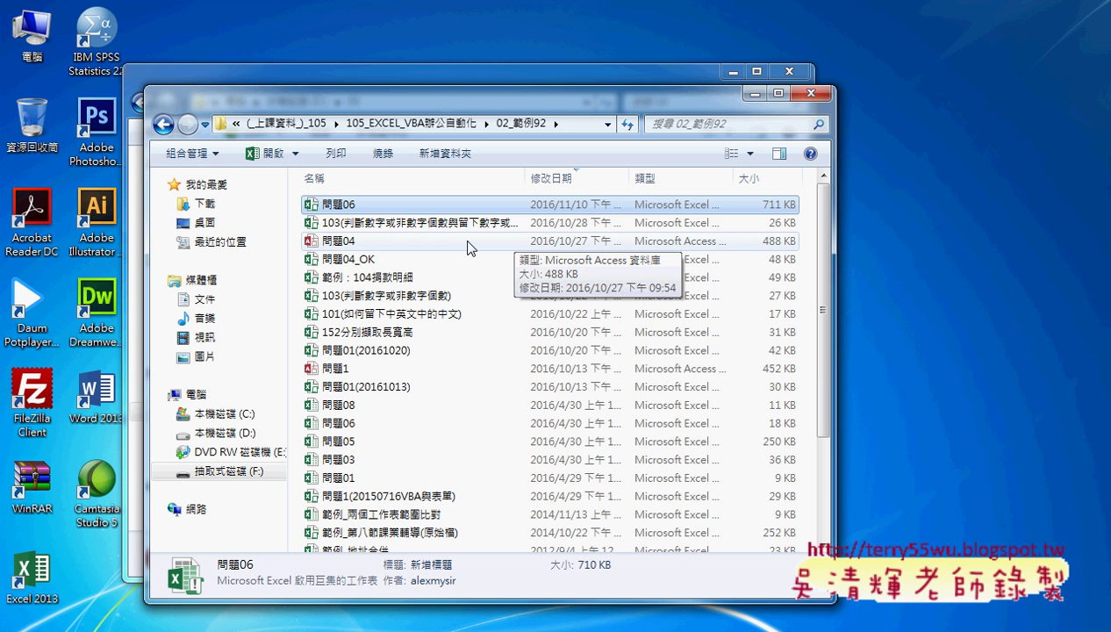
Sort 02_範例92 by name, open the 18 KB 問題06 workbook, then select 問題05.
left_click_drag(439, 96, 504, 59)
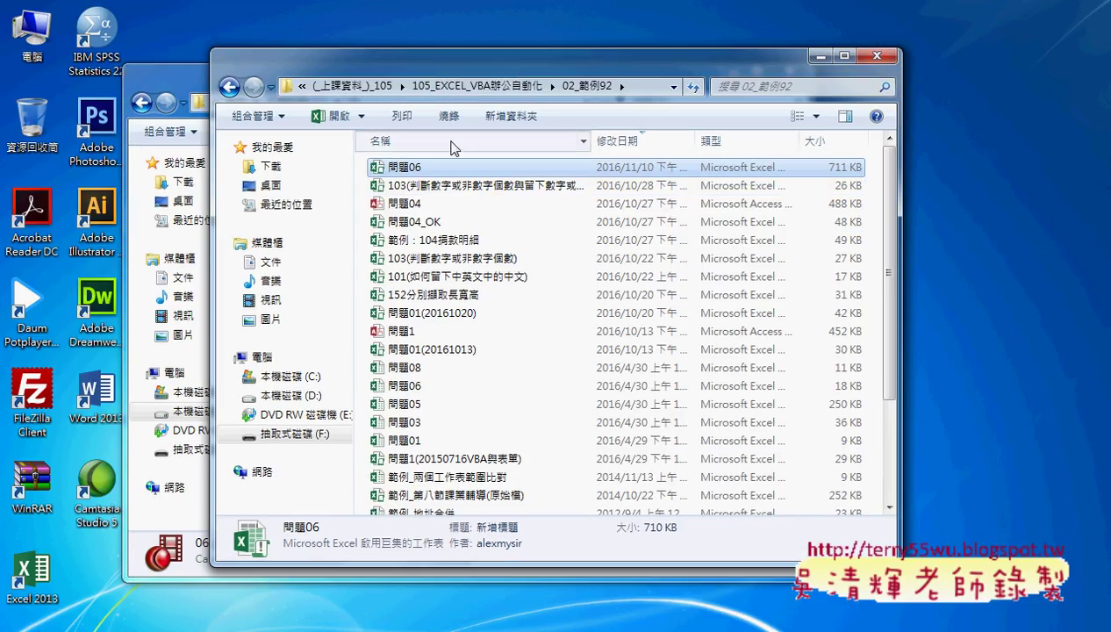
left_click(454, 148)
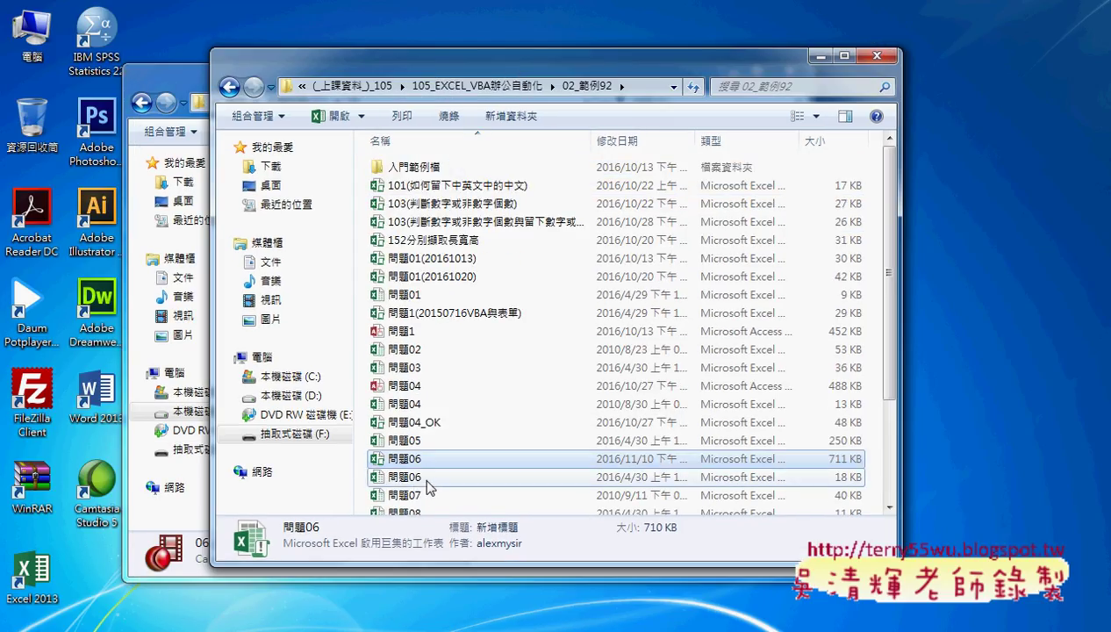
left_click(419, 479)
double_click(418, 478)
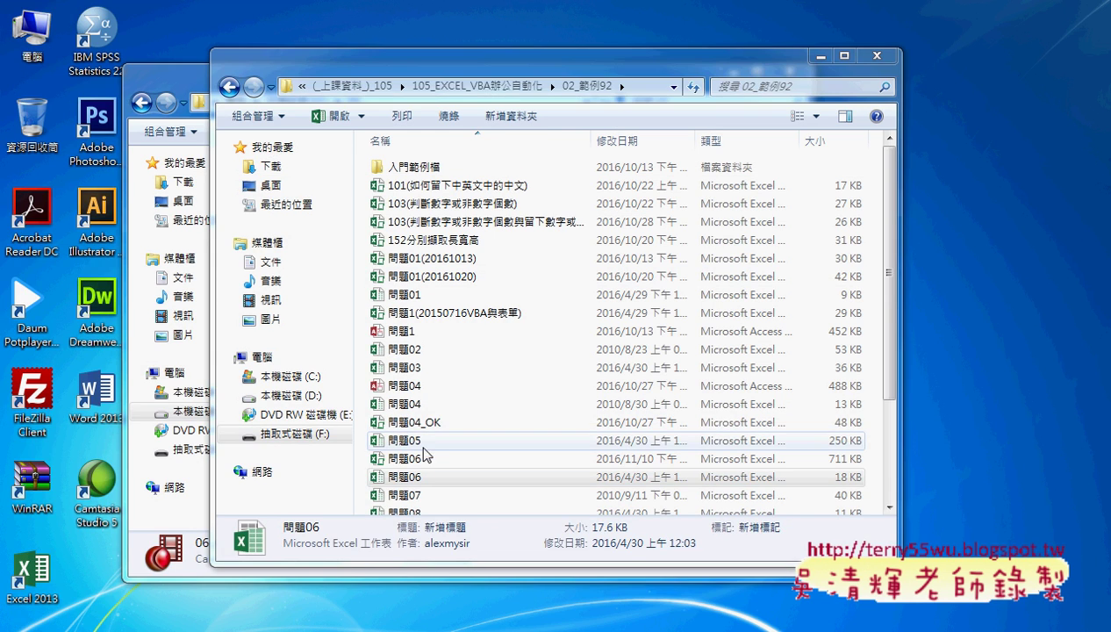
left_click(427, 443)
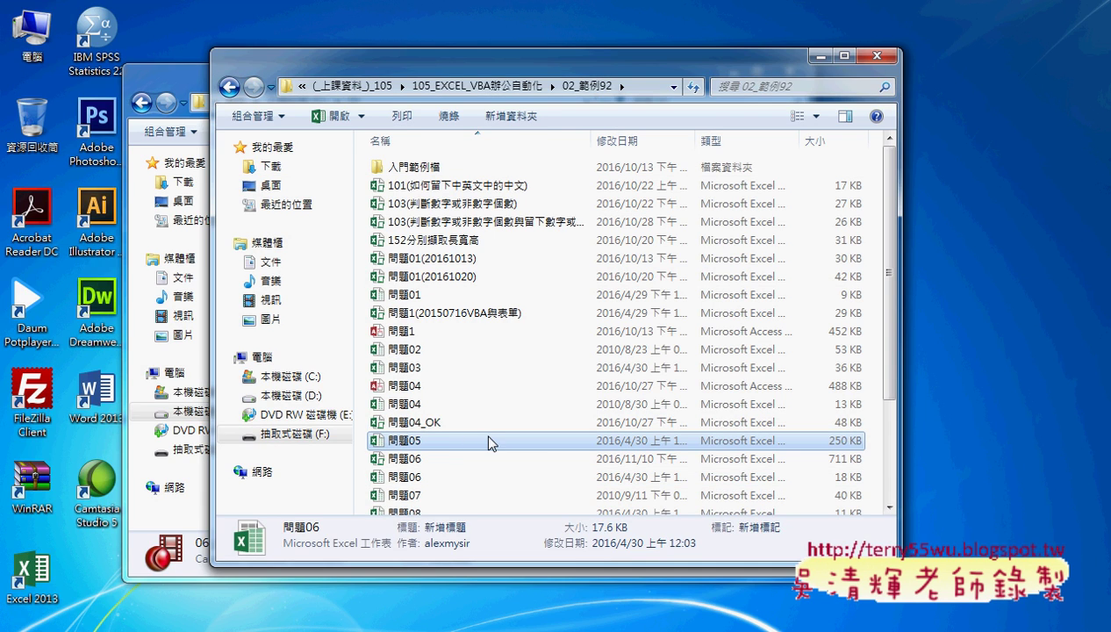
Open 問題05 with editing enabled and jump to its last data row, 2500.
double_click(427, 459)
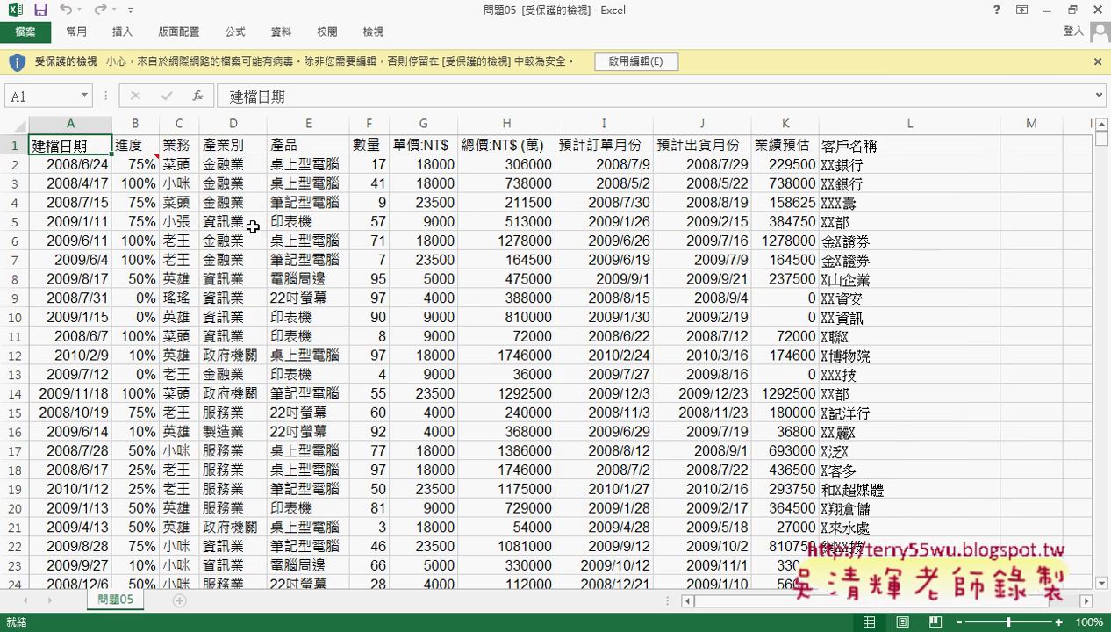
left_click(656, 61)
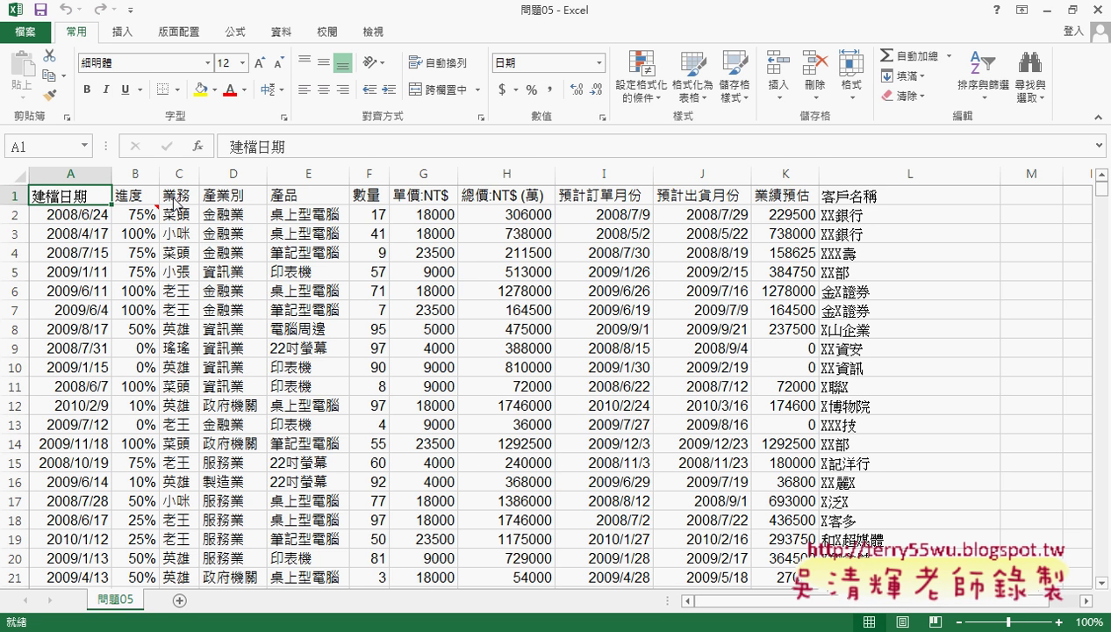
key("ctrl+Down")
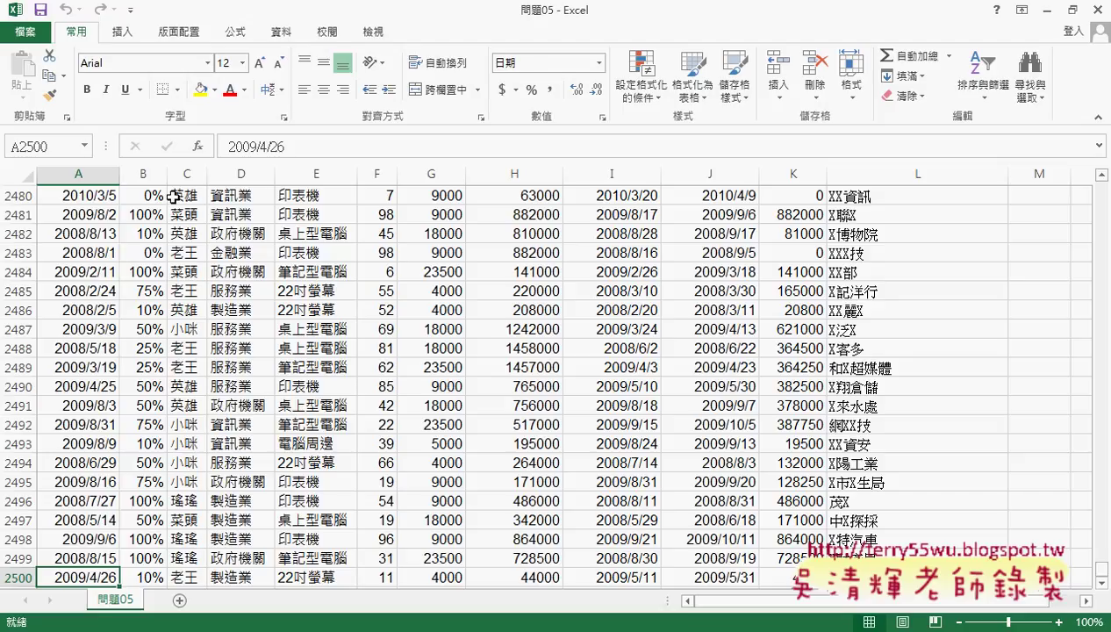
Close 問題05 without saving, then close the 問題06 workbook too.
left_click(1098, 10)
left_click(555, 343)
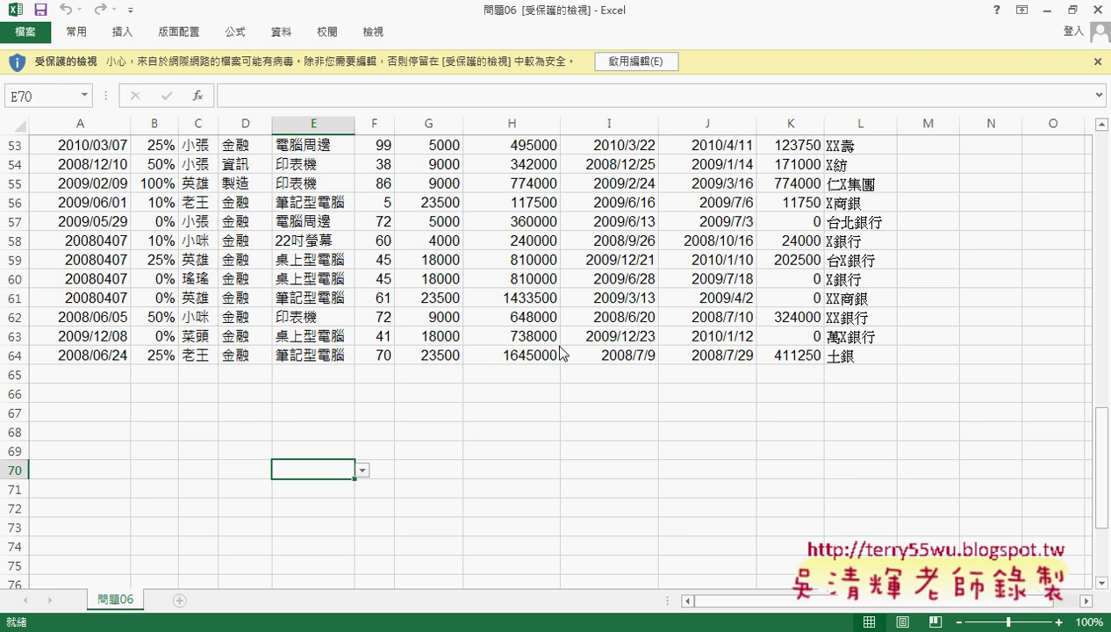
left_click(1098, 10)
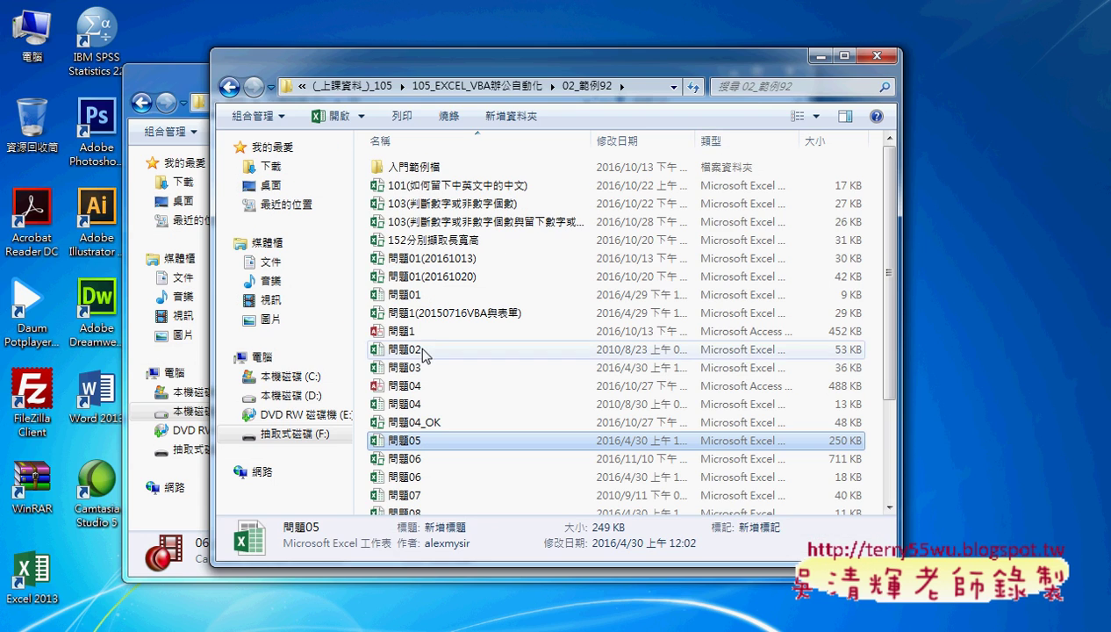
mouse_move(402, 441)
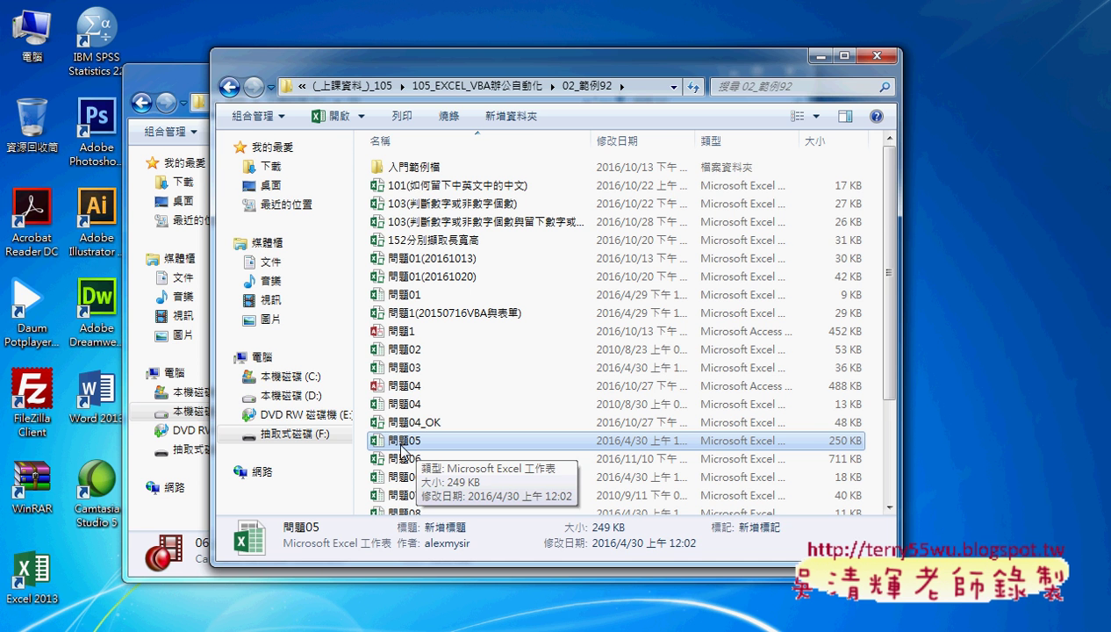
Switch from Explorer back to the browser's Google Drive folder.
left_click(203, 625)
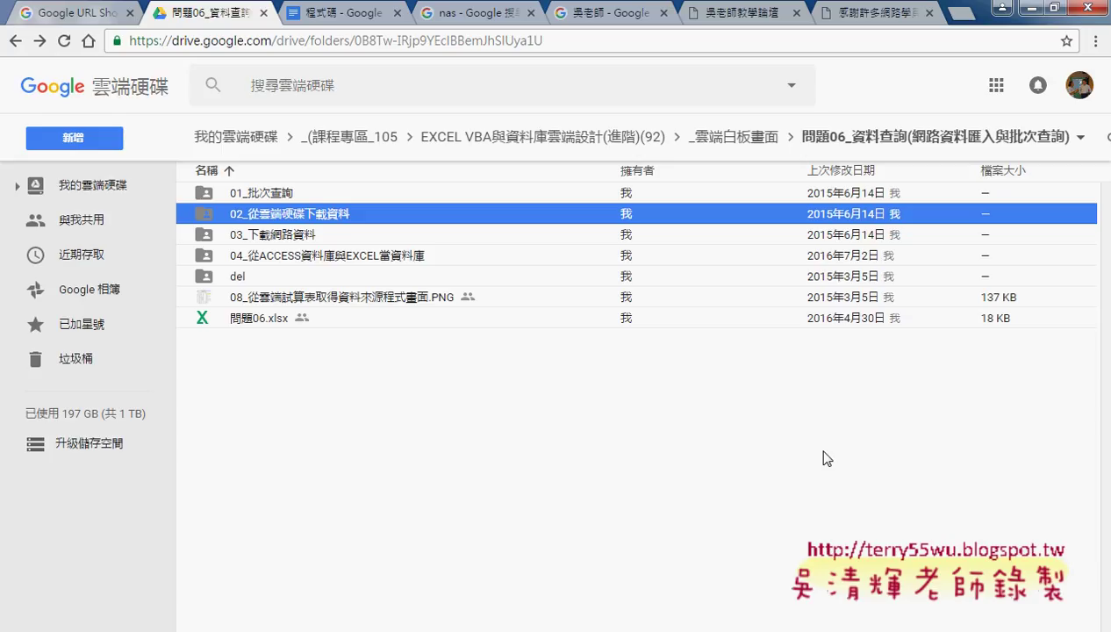
Go to Google Drive in a new tab and open the _temp folder in My Drive.
left_click(963, 13)
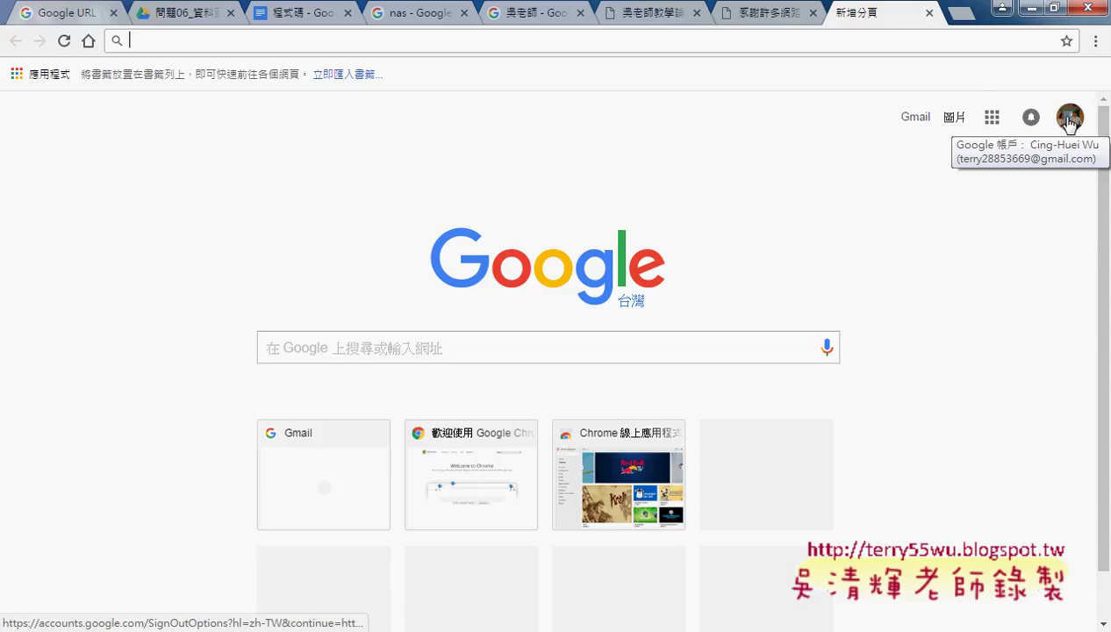
left_click(992, 118)
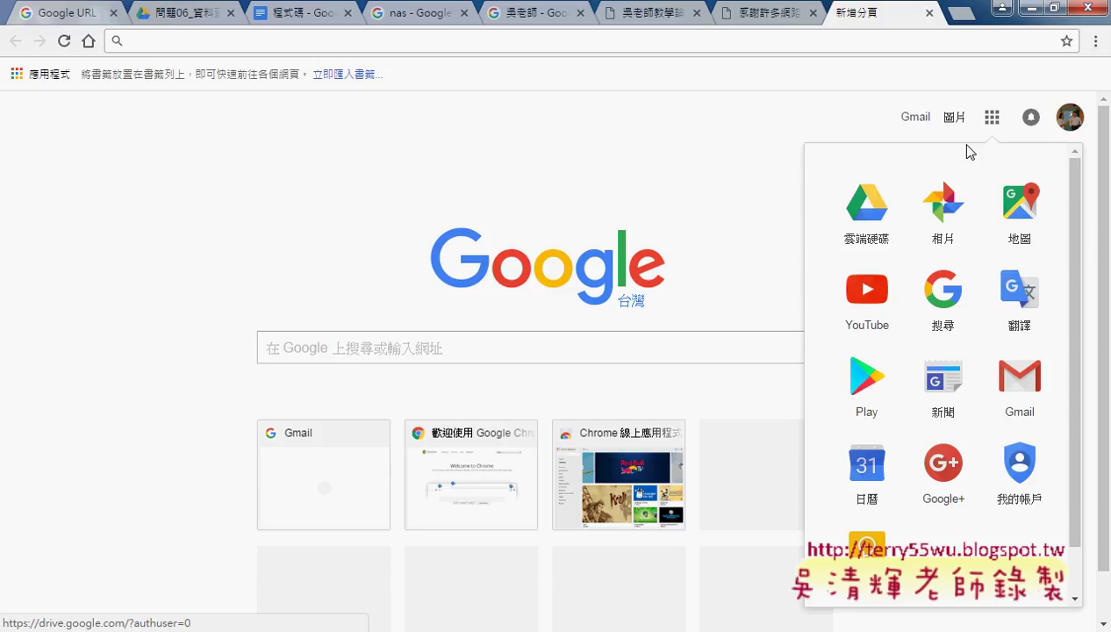
left_click(867, 209)
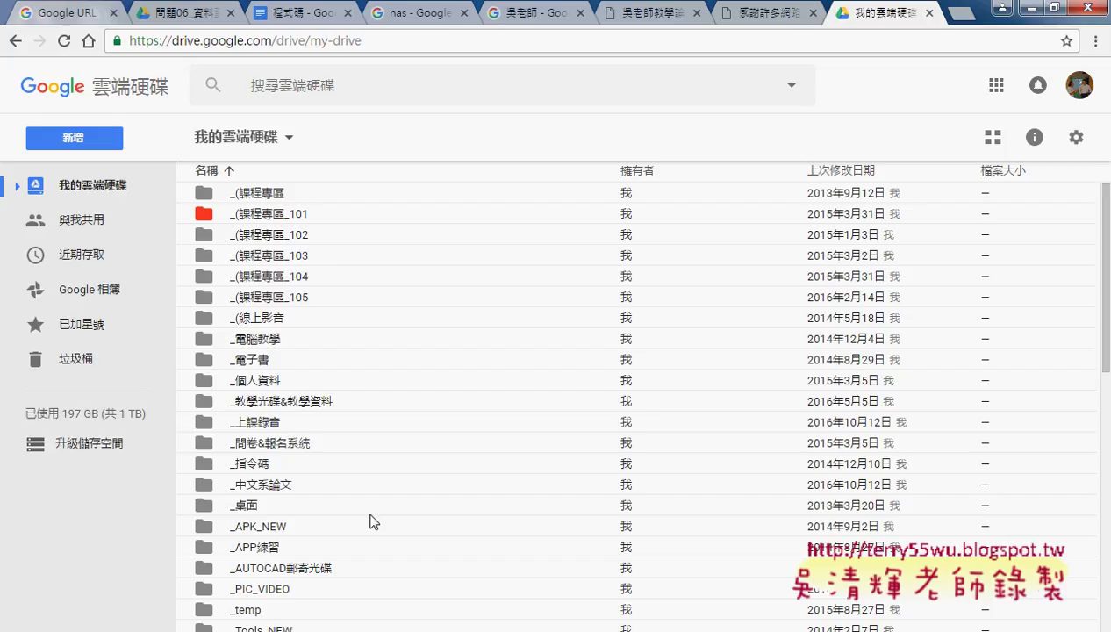
scroll(456, 435, "down", 1)
scroll(455, 436, "down", 1)
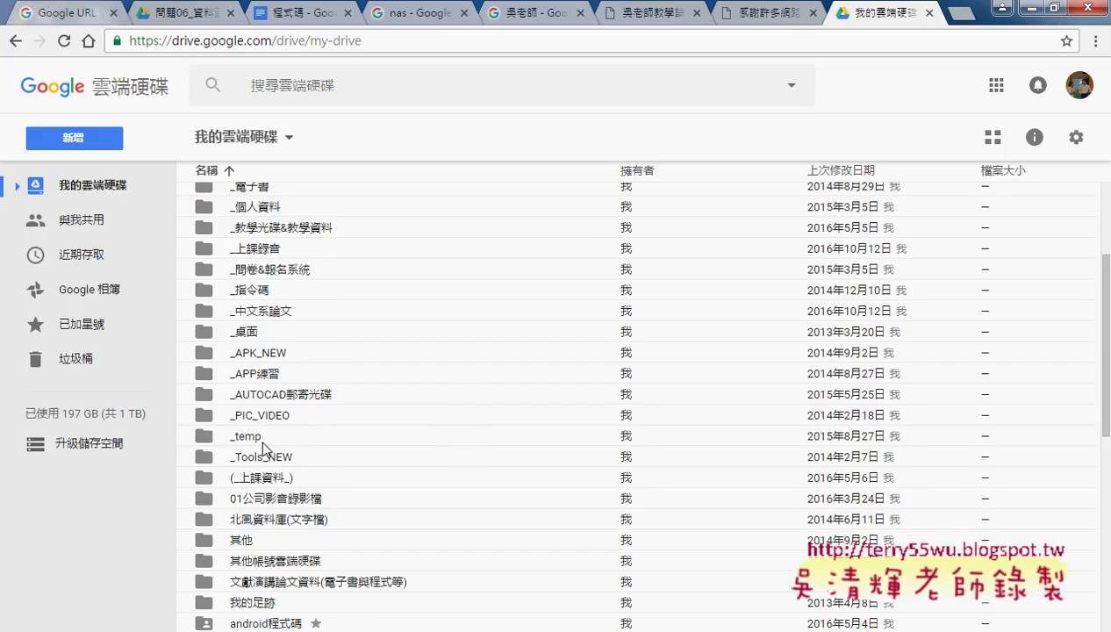
left_click(286, 445)
double_click(286, 443)
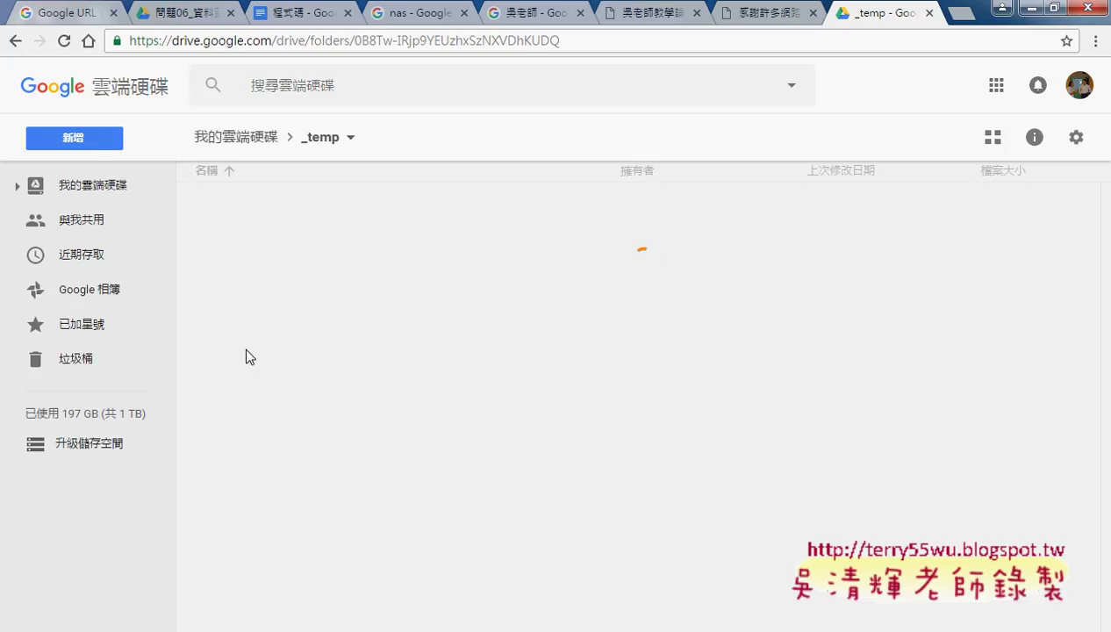
Look at the 新增 create options, then bring up the _temp folder's context menu.
left_click(86, 138)
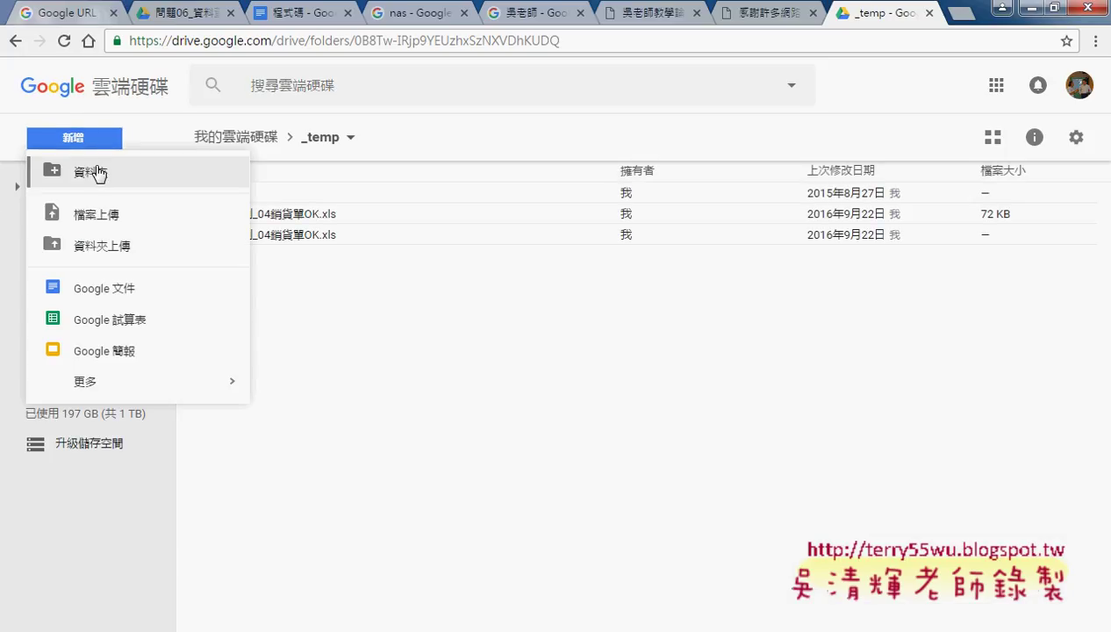
left_click(472, 422)
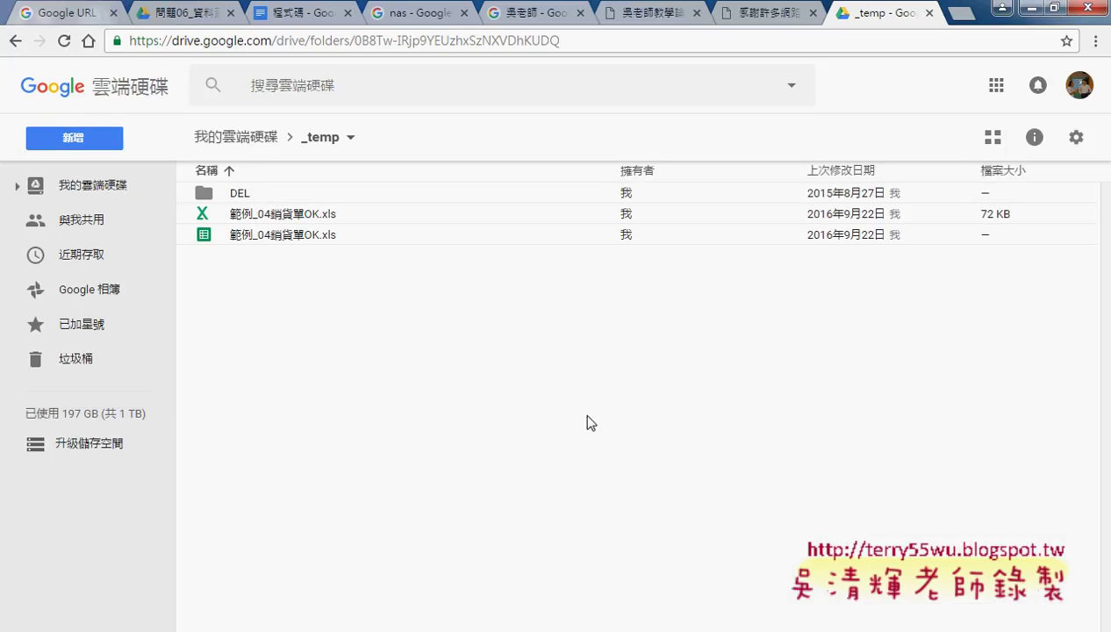
right_click(390, 310)
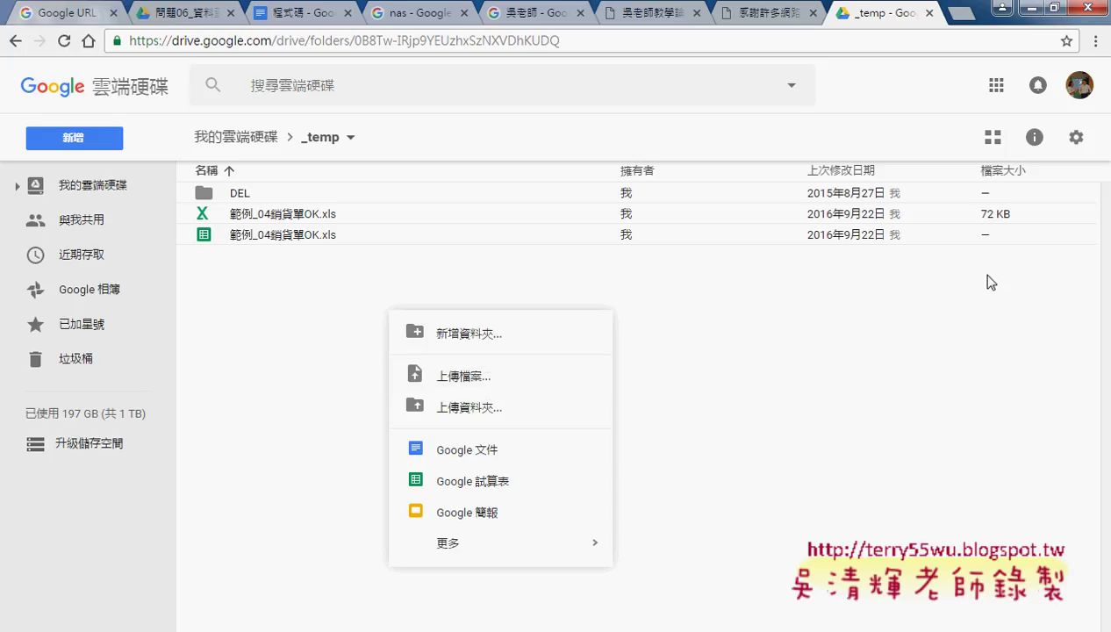
In Drive 設定, tick 將已上傳的檔案轉換成 Google 文件編輯器格式.
left_click(1076, 139)
left_click(1028, 187)
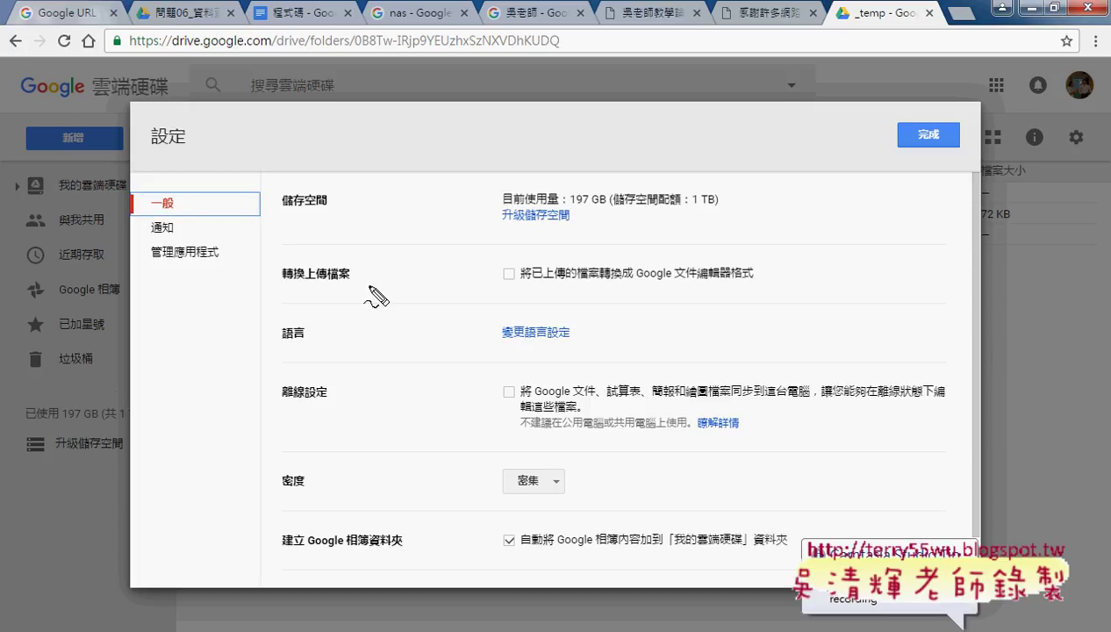
mouse_move(267, 255)
left_mouse_down()
mouse_move(271, 295)
mouse_move(762, 255)
mouse_move(765, 285)
left_mouse_up()
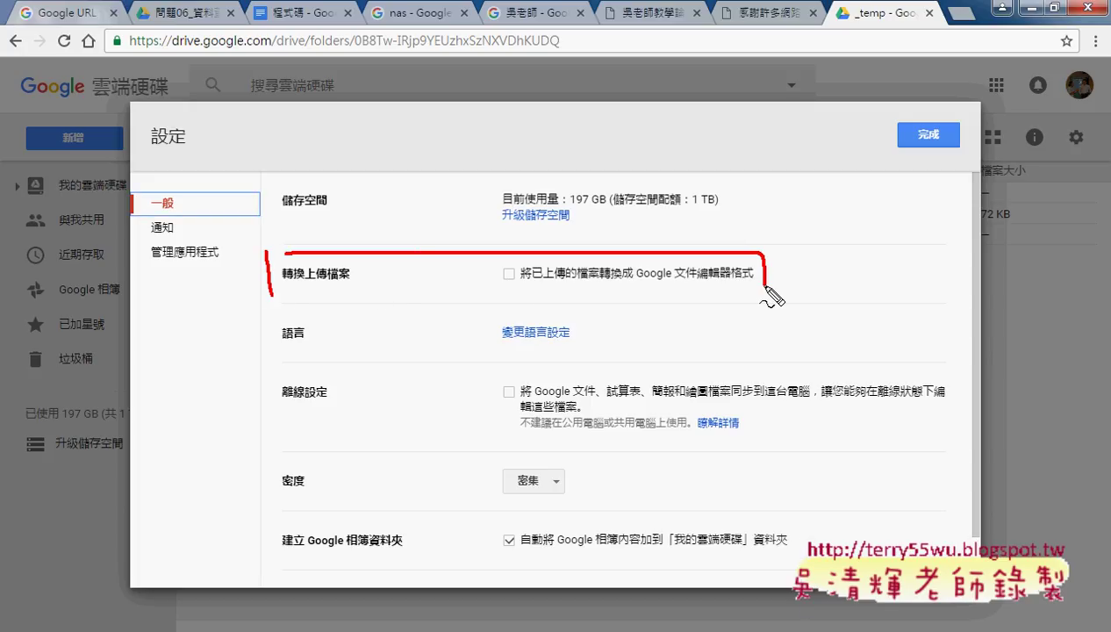
left_click_drag(282, 287, 750, 279)
mouse_move(478, 279)
left_mouse_down()
mouse_move(508, 290)
mouse_move(570, 237)
left_mouse_up()
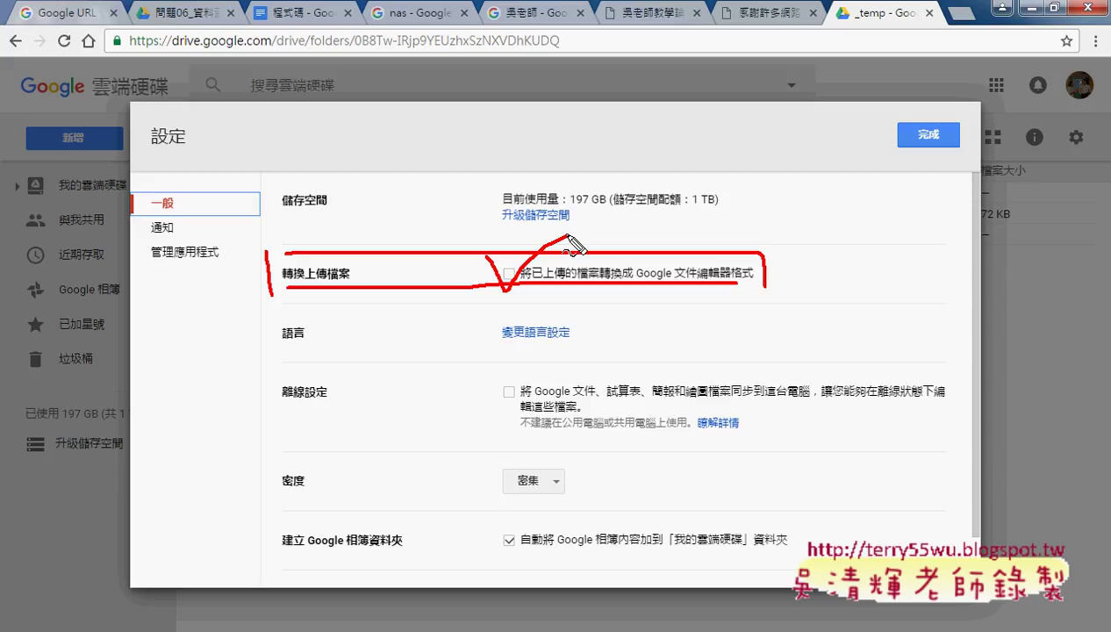
key("Escape")
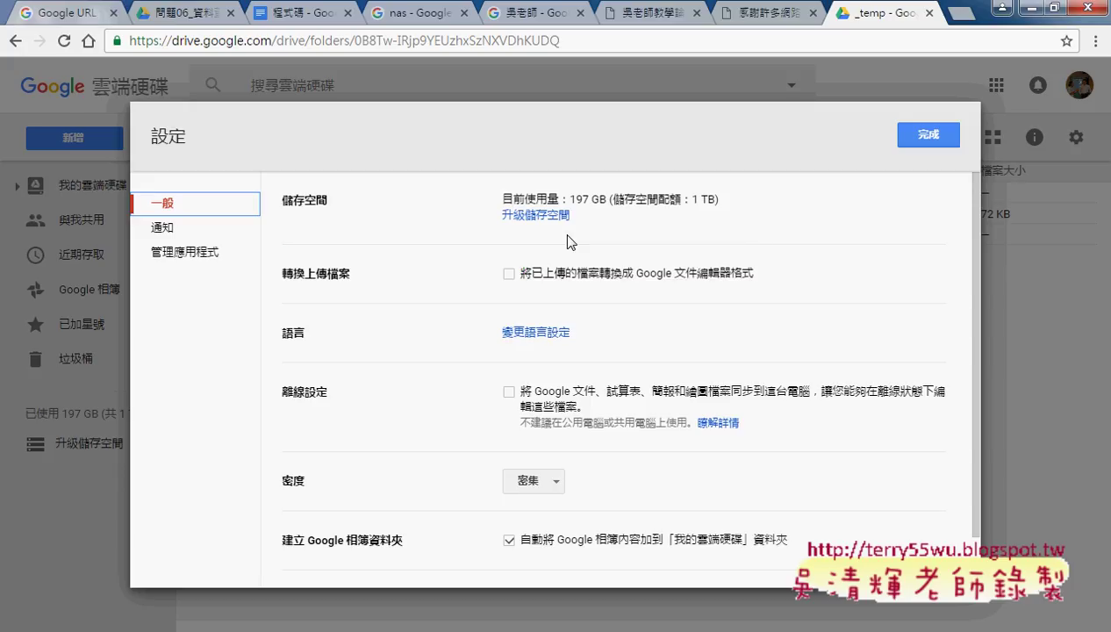
left_click(509, 273)
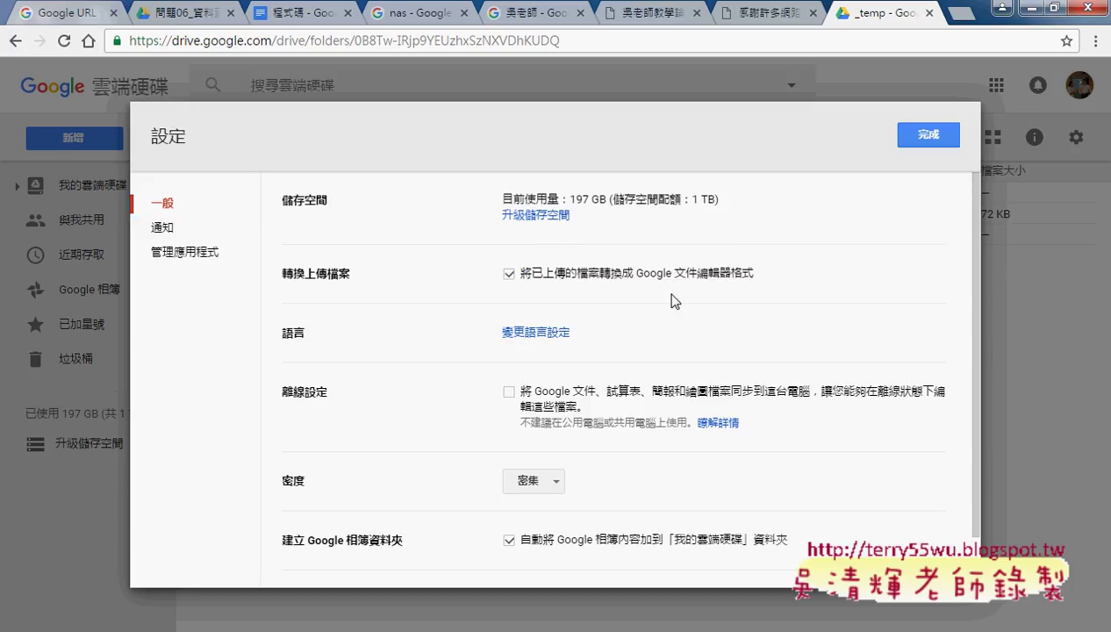
Save the settings and start a file upload into the _temp folder.
left_click(946, 136)
right_click(503, 337)
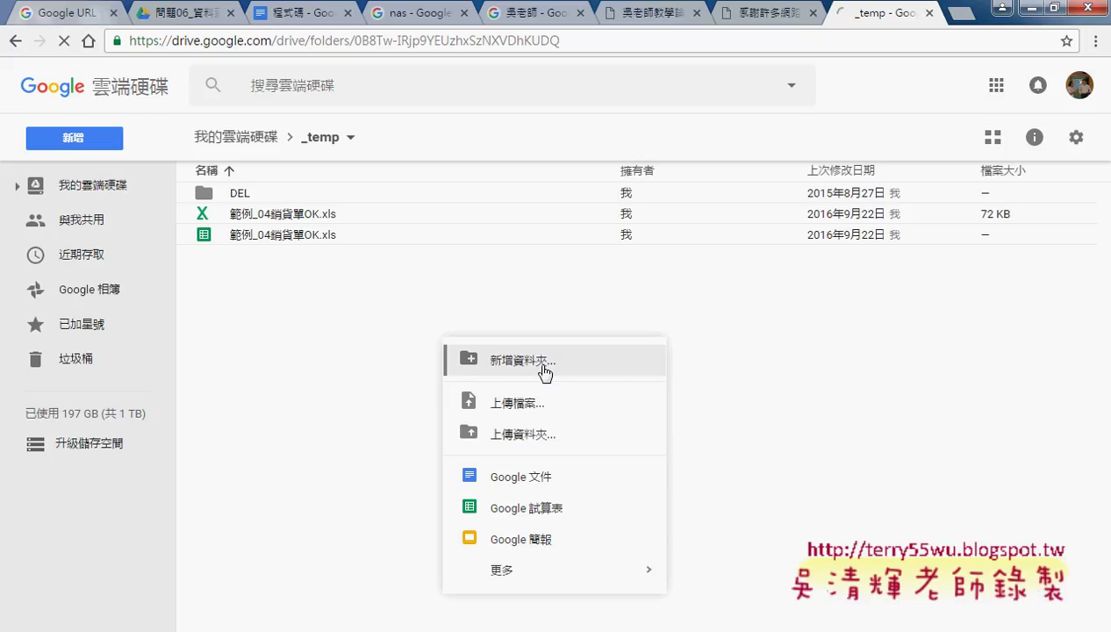
left_click(926, 395)
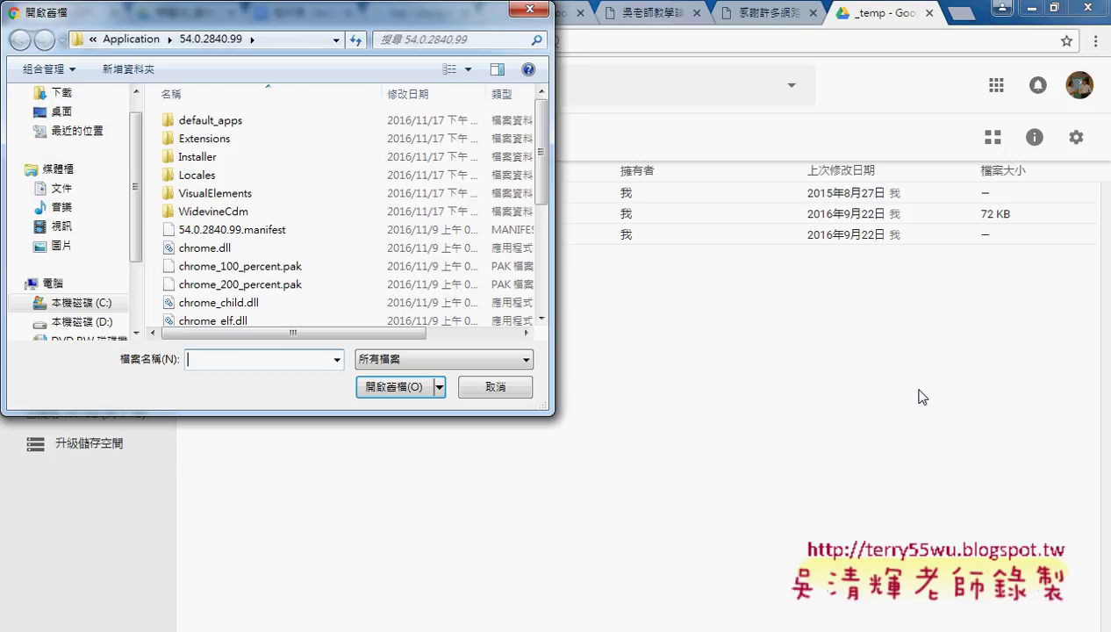
left_click_drag(217, 12, 443, 39)
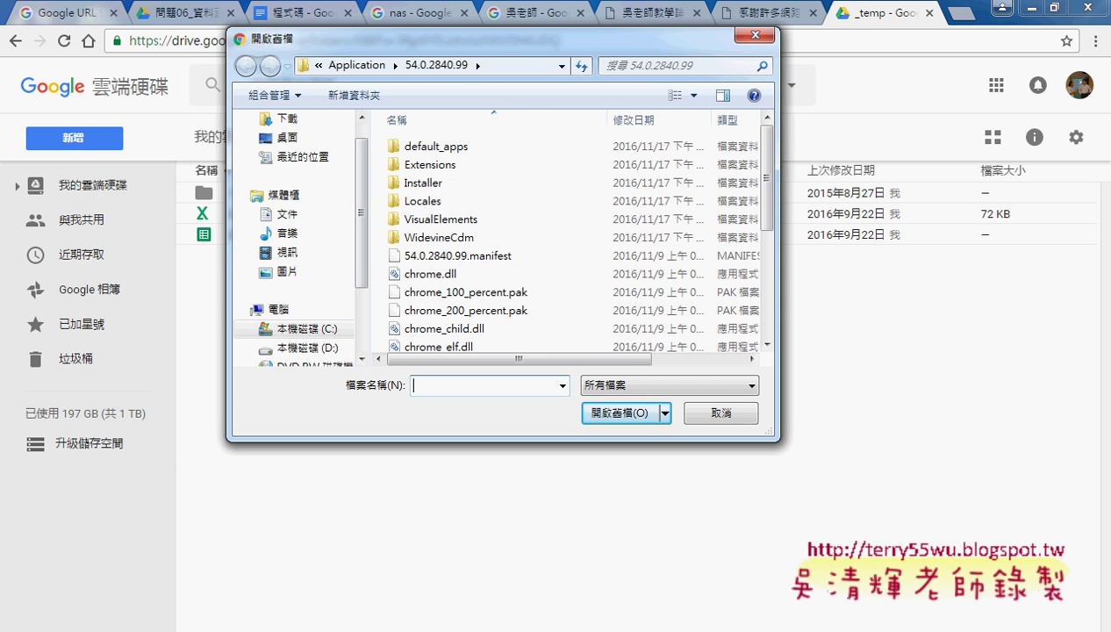
Copy the 02_範例92 folder path from the Explorer address bar.
left_click(206, 631)
left_click(292, 574)
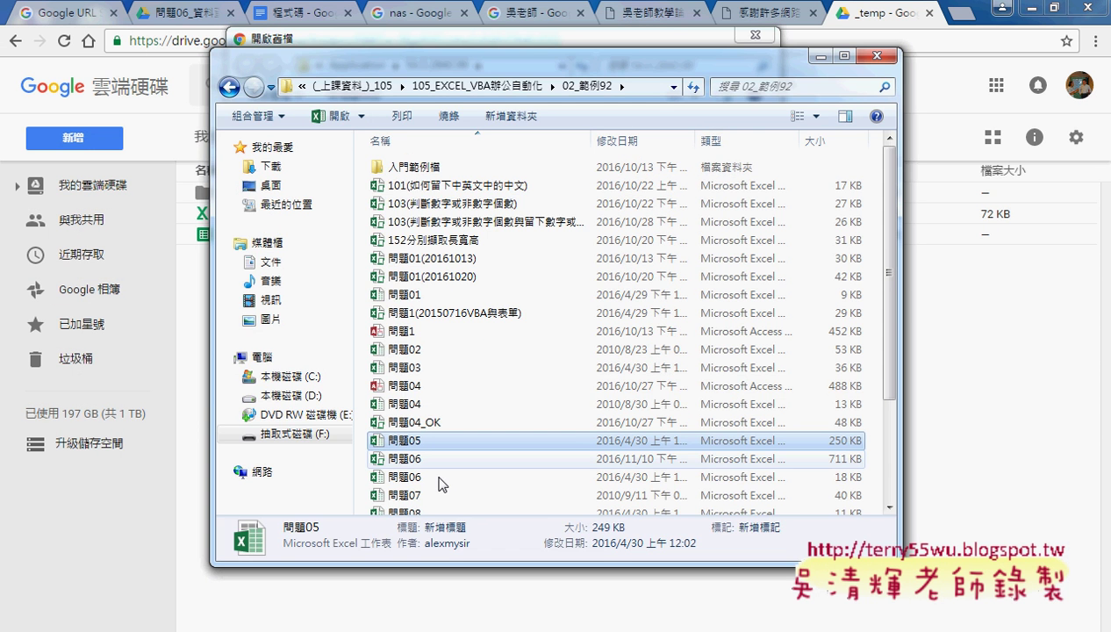
right_click(651, 88)
left_click(693, 139)
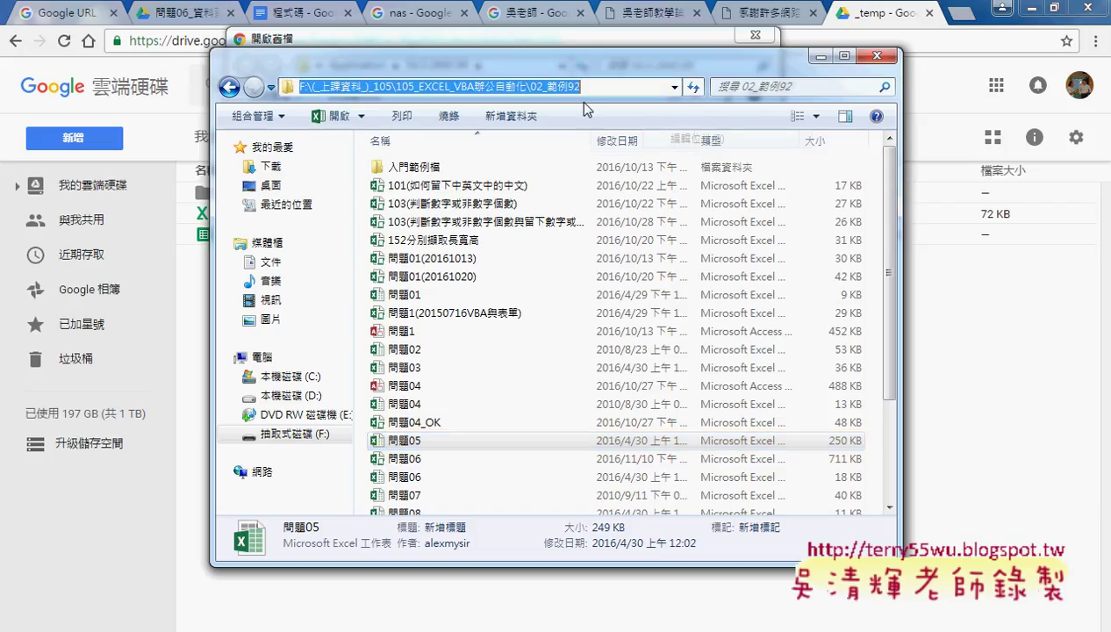
right_click(588, 86)
left_click(614, 142)
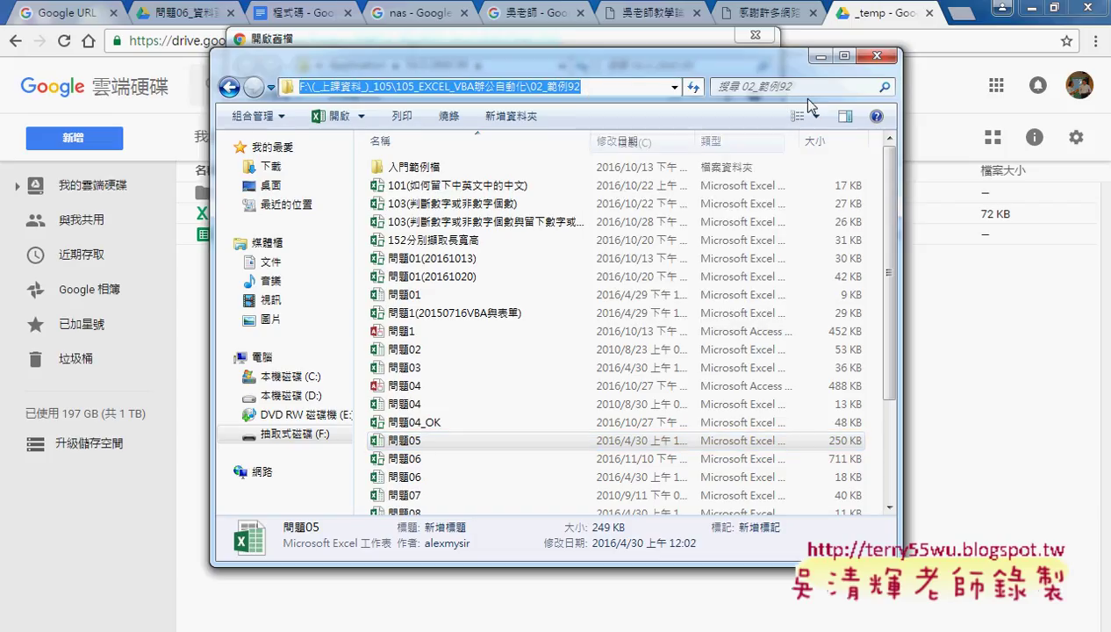
Paste the path into the upload dialog, go to 02_範例92, and upload 問題05.
left_click(820, 56)
right_click(468, 388)
left_click(512, 461)
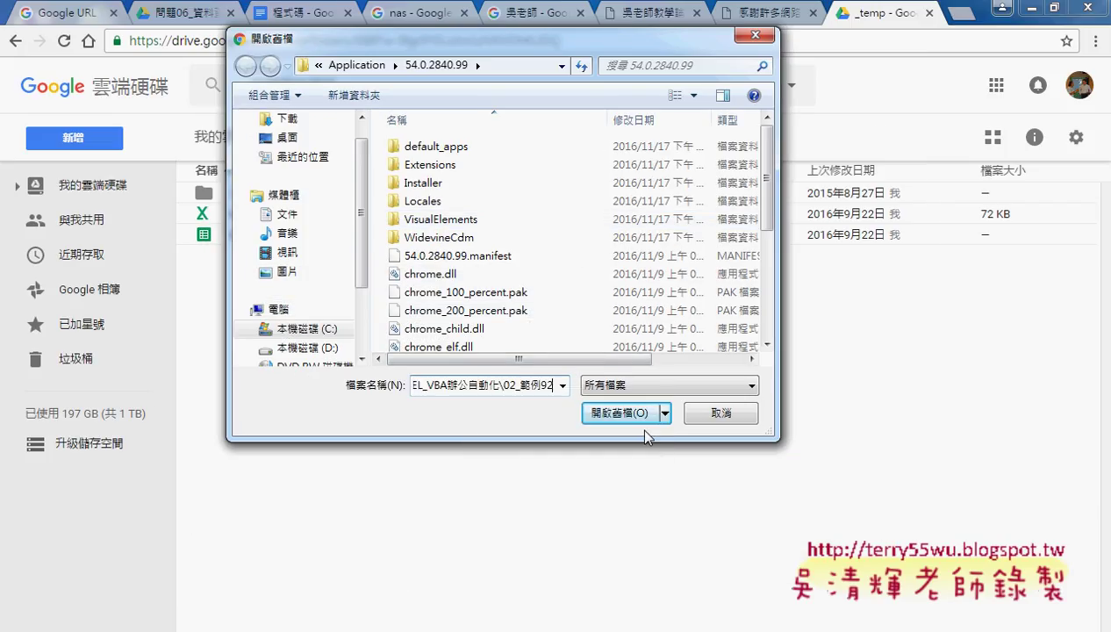
left_click(614, 413)
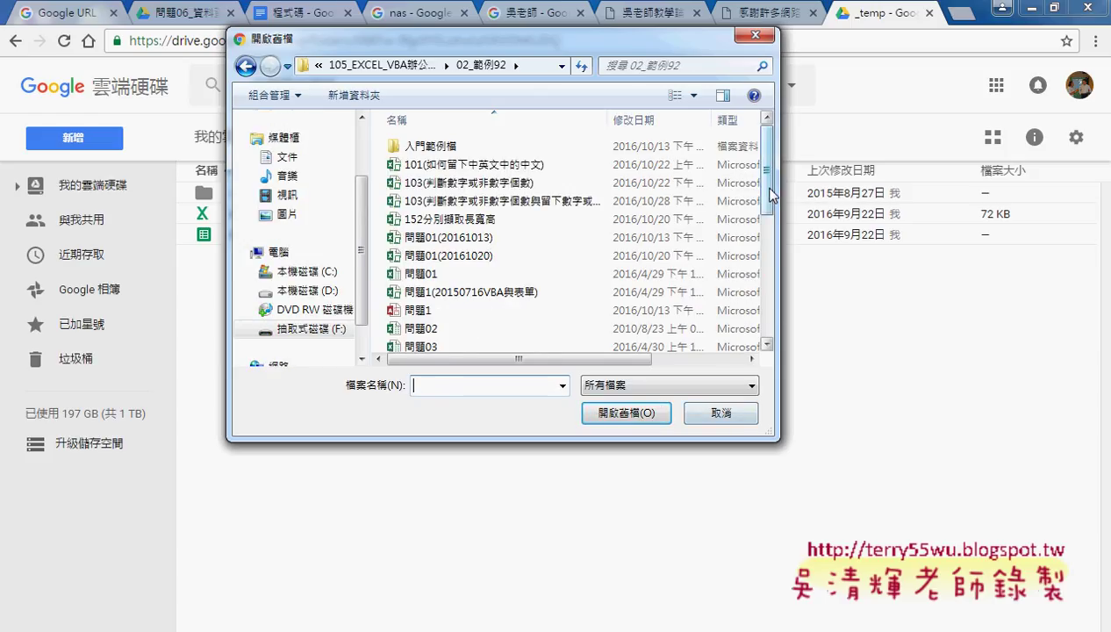
left_click_drag(768, 197, 773, 274)
left_click(480, 235)
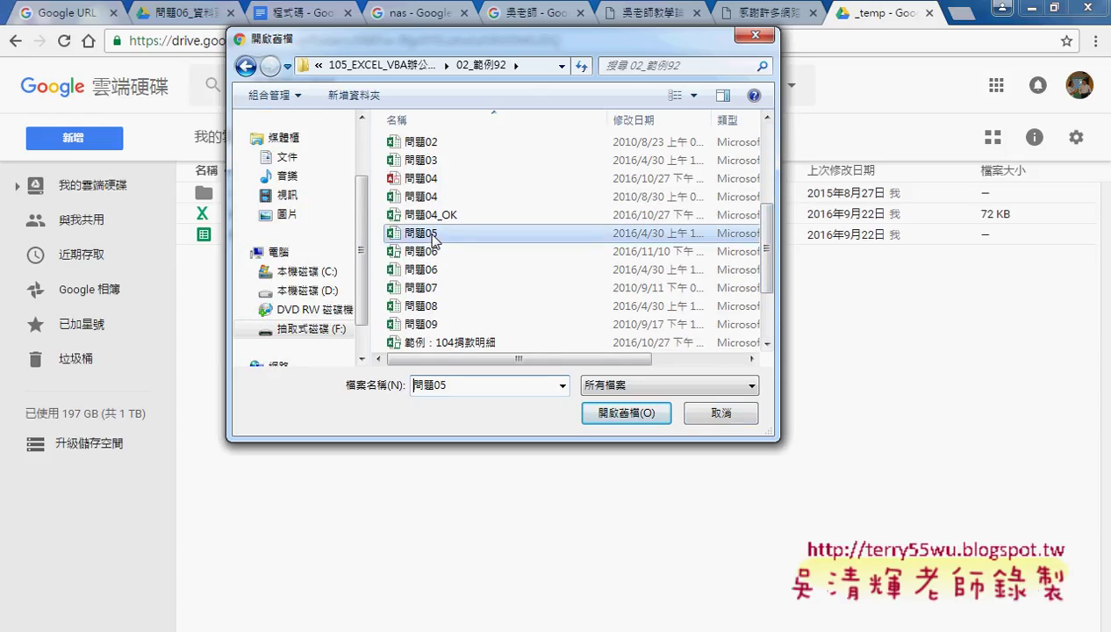
double_click(479, 235)
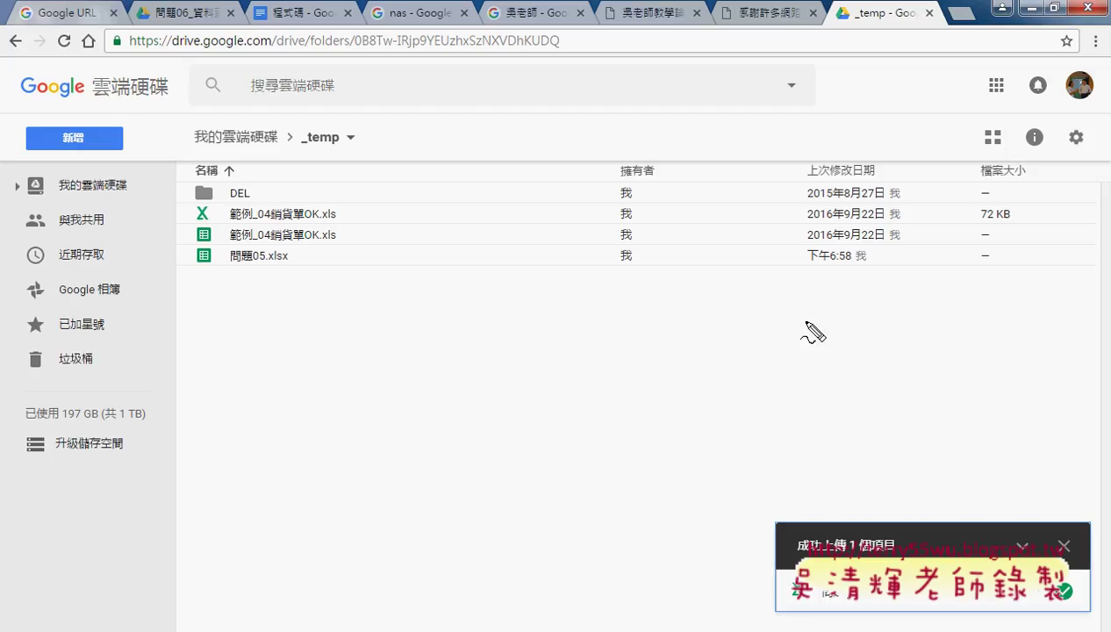
Open the uploaded 問題05.xlsx from the _temp Drive folder in Google Sheets.
mouse_move(207, 276)
left_mouse_down()
mouse_move(224, 239)
mouse_move(295, 270)
mouse_move(200, 279)
left_mouse_up()
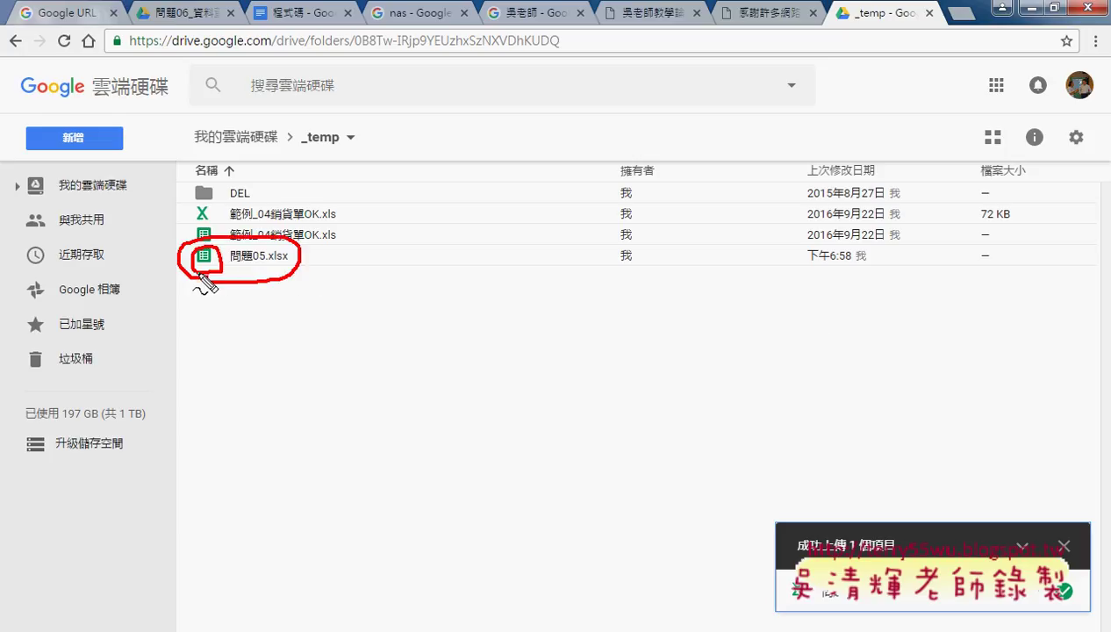
mouse_move(163, 336)
left_mouse_down()
mouse_move(202, 263)
mouse_move(188, 209)
mouse_move(212, 205)
left_mouse_up()
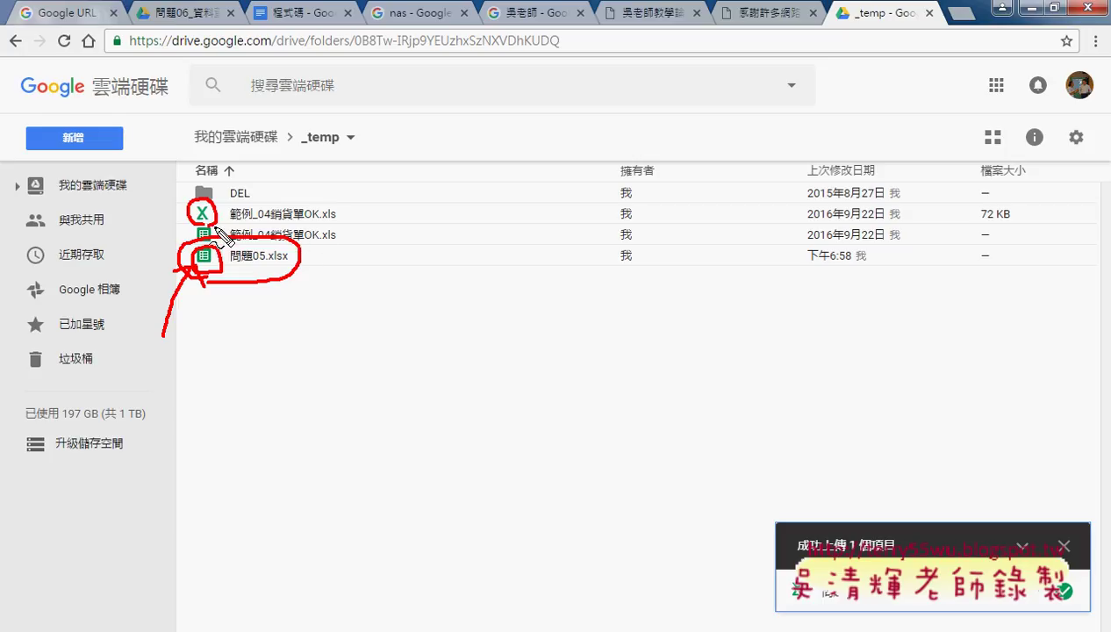
key("Escape")
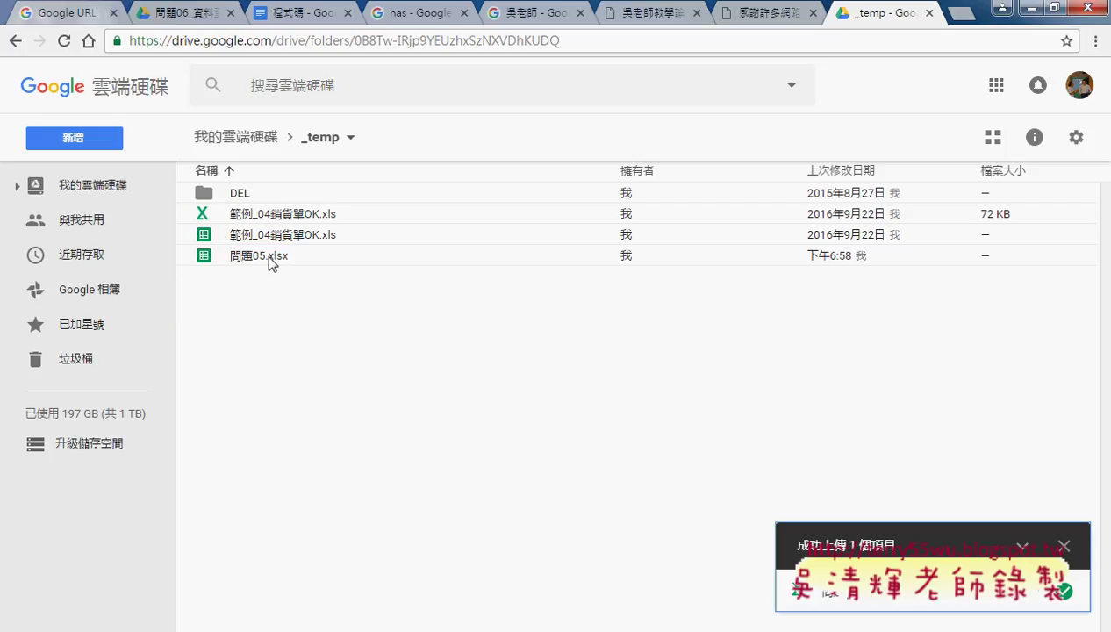
left_click(268, 254)
double_click(332, 258)
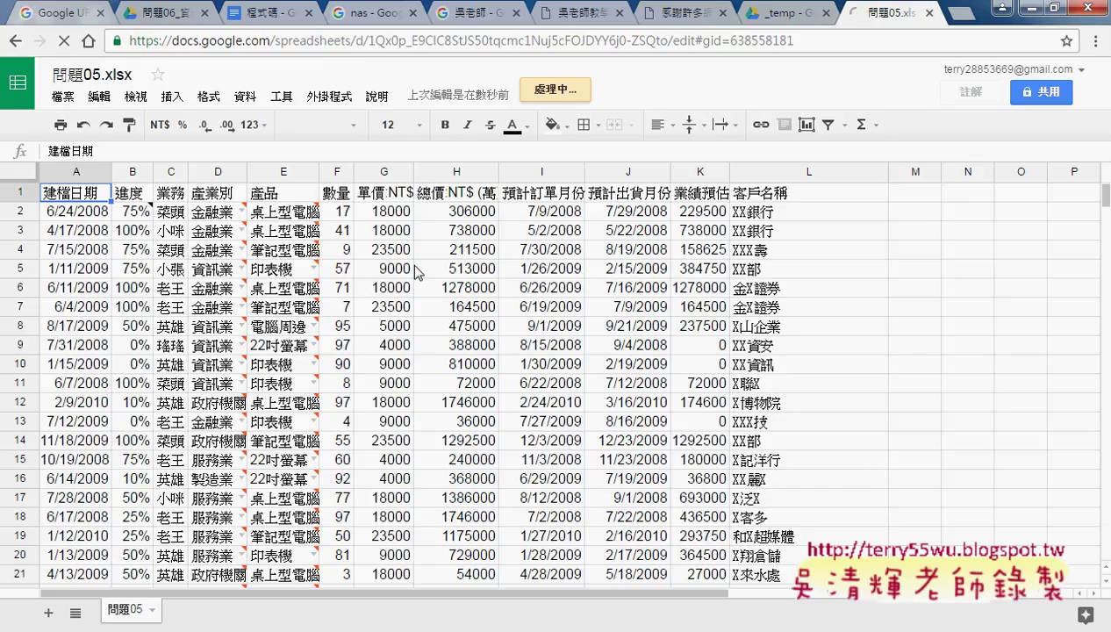
Open the 檔案 menu's 發佈到網路 (Publish to the web) dialog for 問題05.xlsx.
left_click(131, 75)
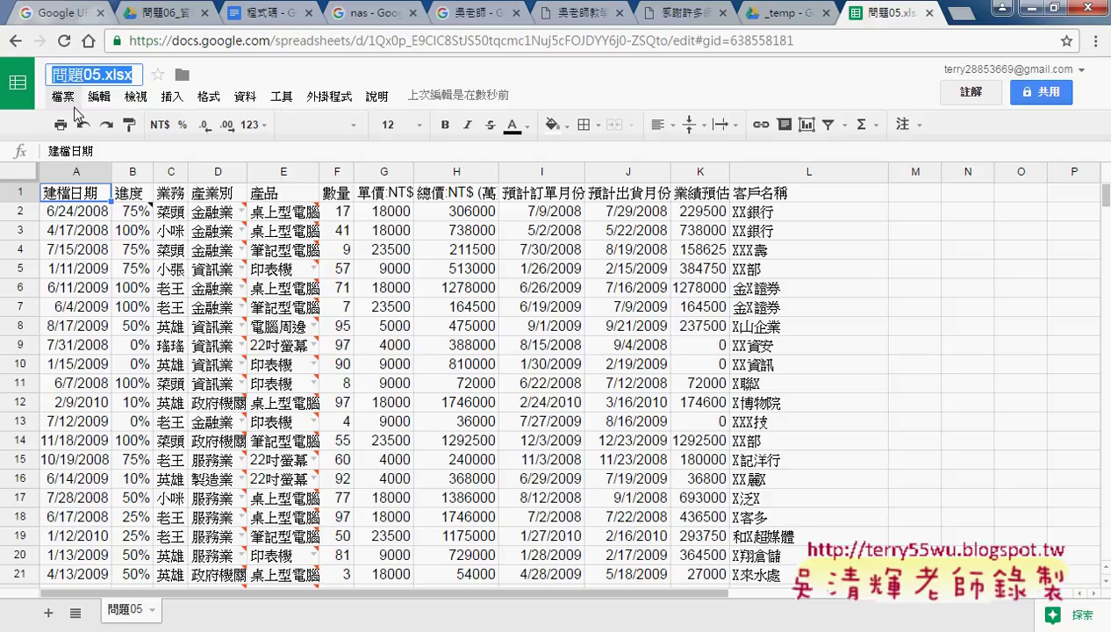
left_click(68, 101)
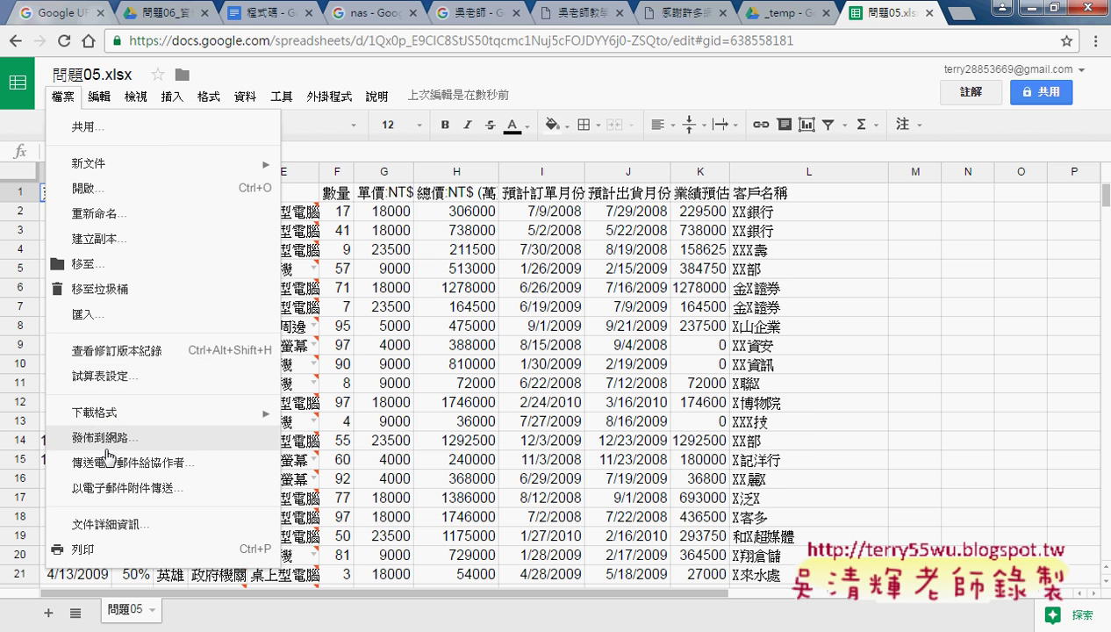
left_click(224, 443)
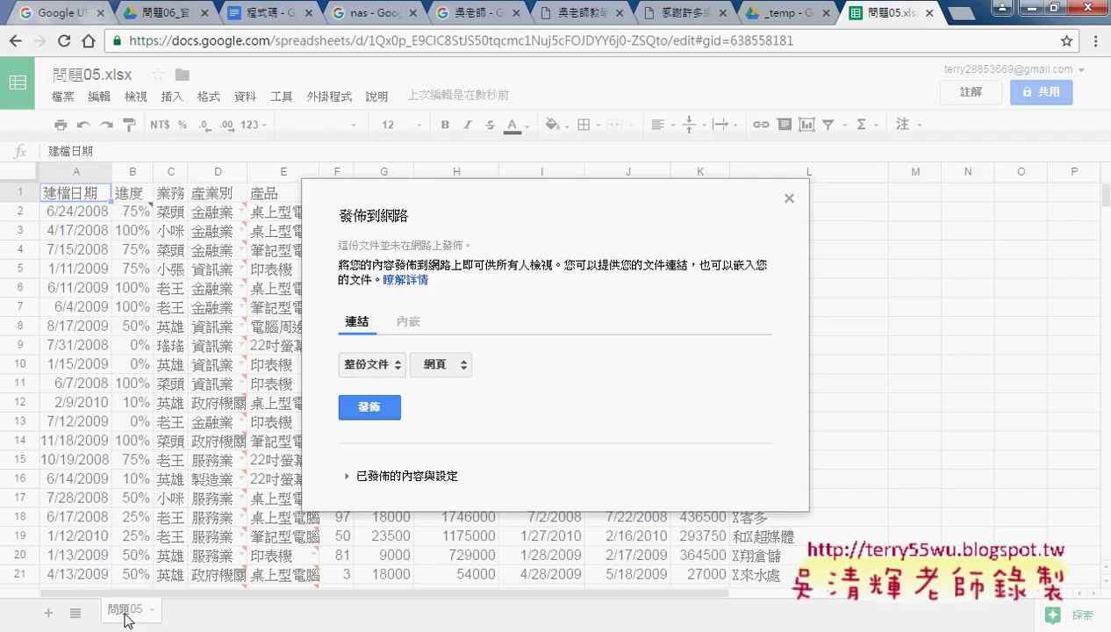
Set the publishing scope to the 問題05 sheet only, in 網頁 (web page) format.
left_click(386, 365)
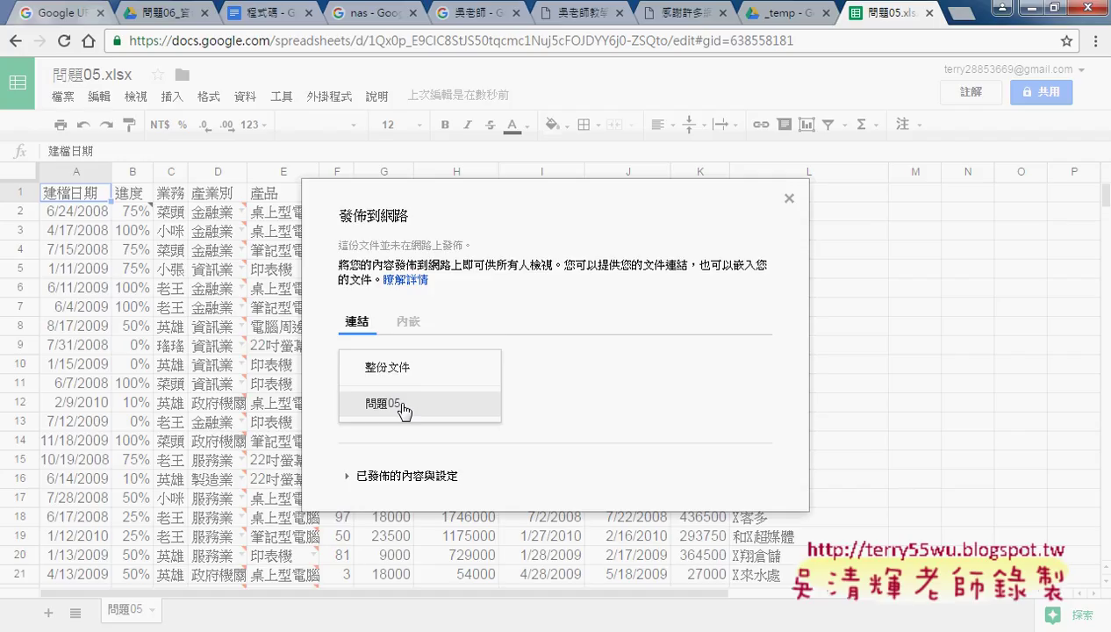
left_click(403, 406)
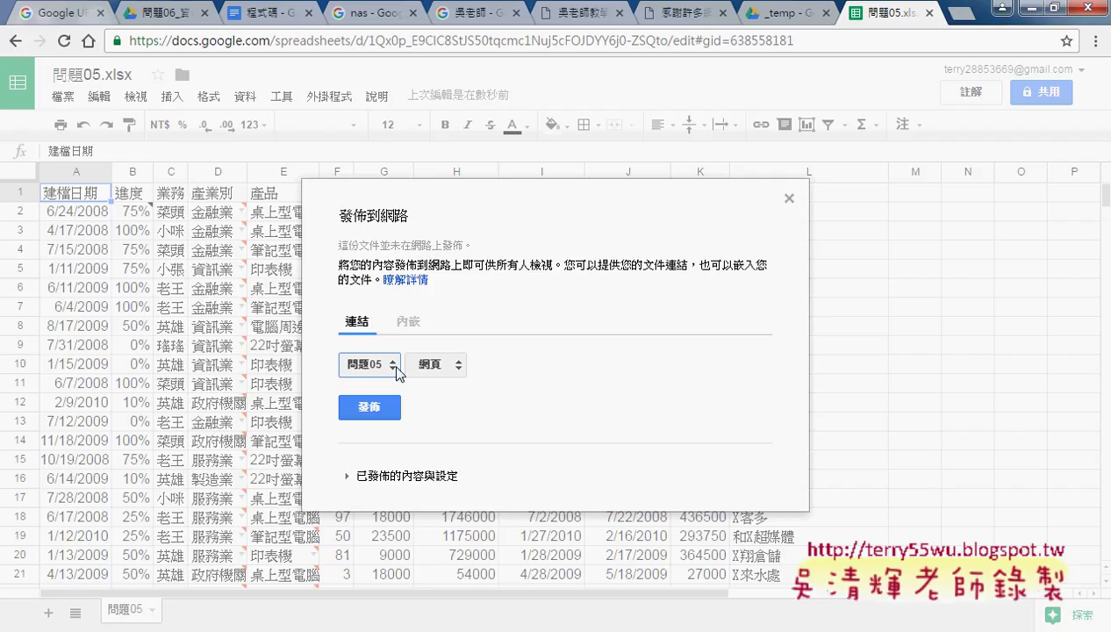
left_click(429, 365)
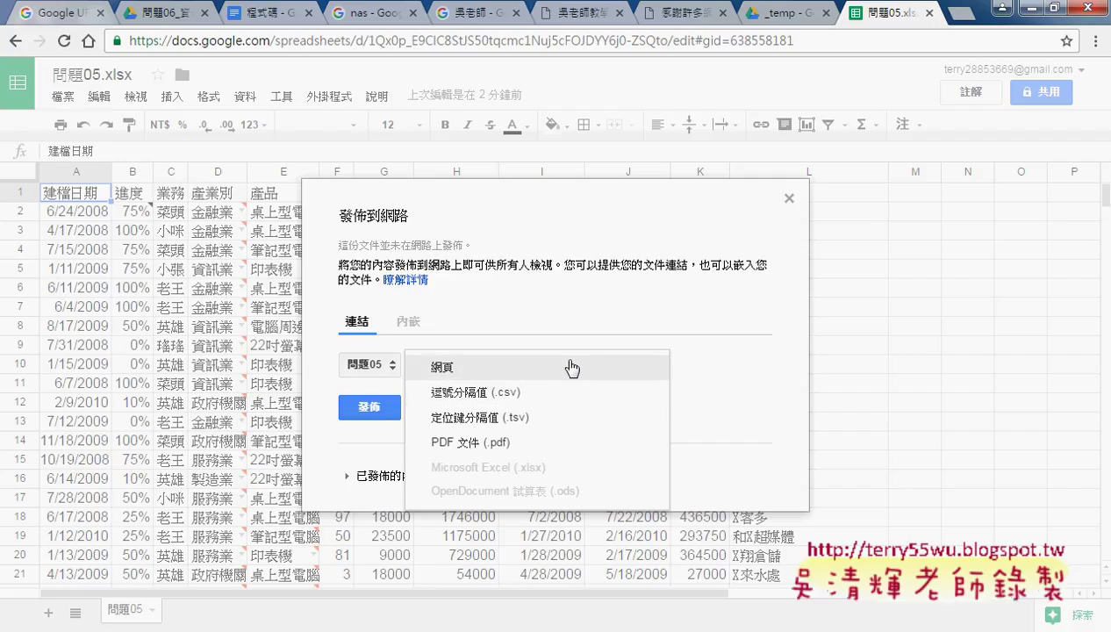
left_click(571, 368)
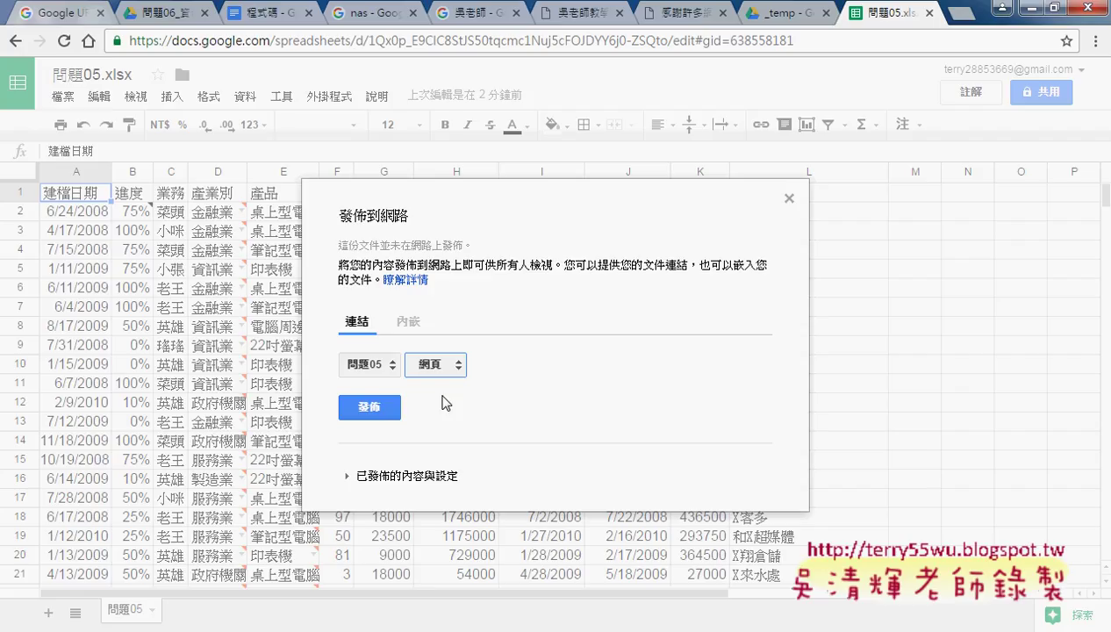
Publish the 問題05 sheet, confirm with 確定, and open the published link in a new tab.
left_click(375, 402)
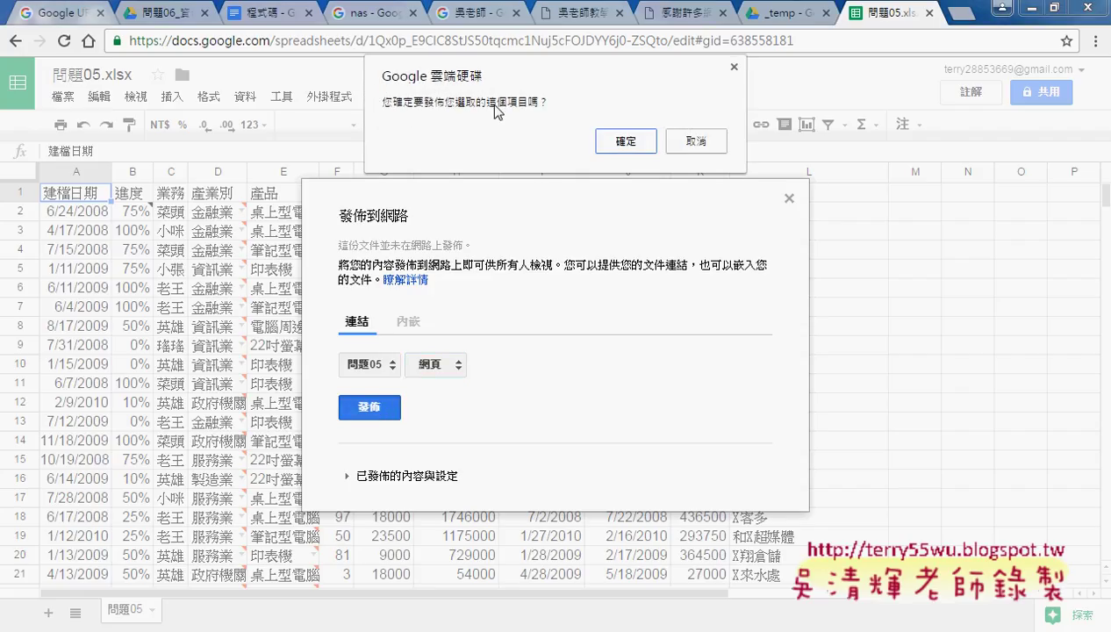
left_click(626, 142)
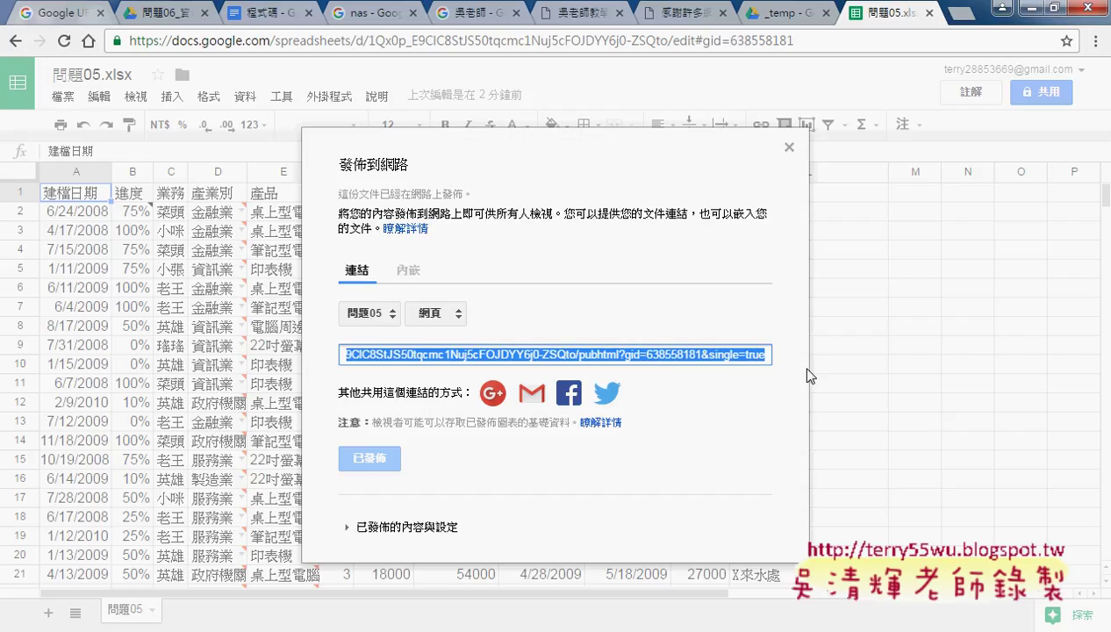
right_click(653, 354)
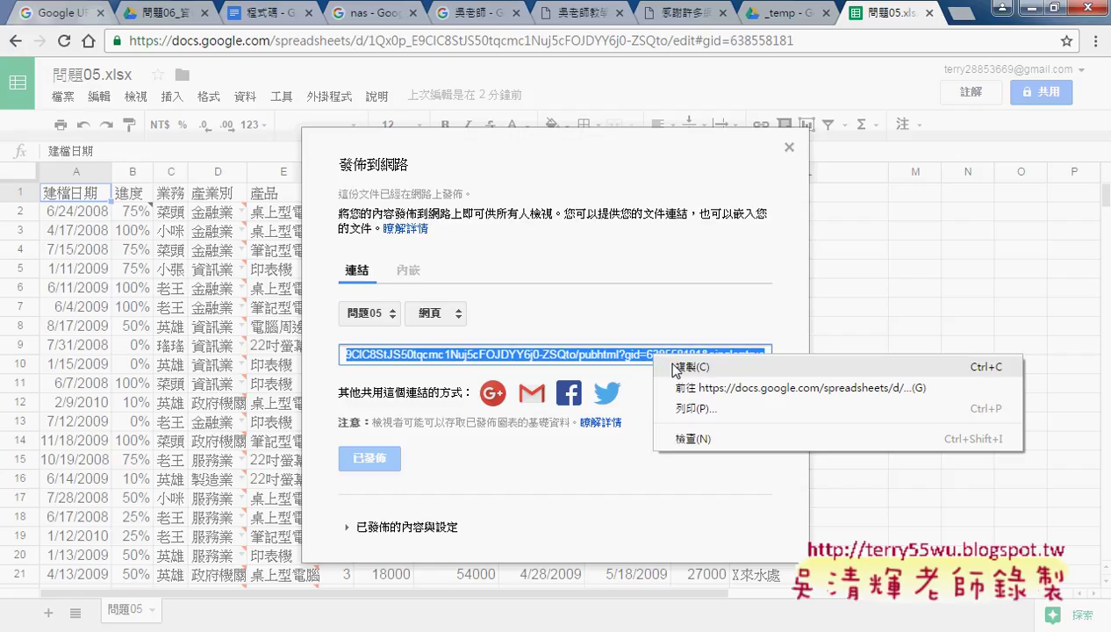
left_click(735, 390)
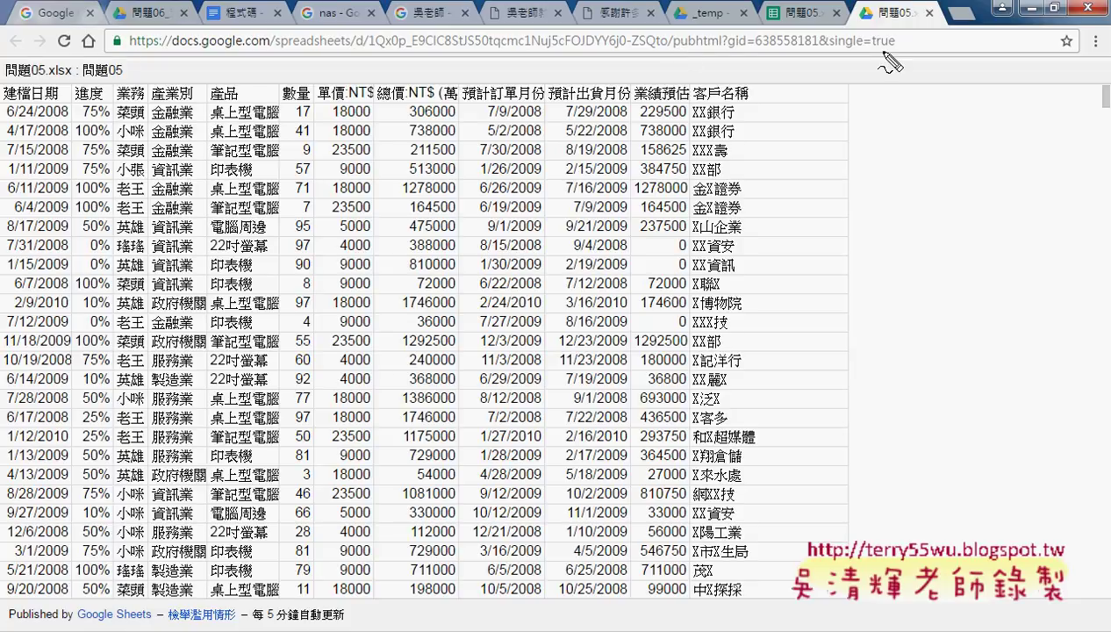
Copy the published 問題05 page's pubhtml address from the browser's address bar.
mouse_move(895, 50)
left_mouse_down()
mouse_move(129, 54)
mouse_move(873, 53)
mouse_move(855, 138)
mouse_move(882, 132)
left_mouse_up()
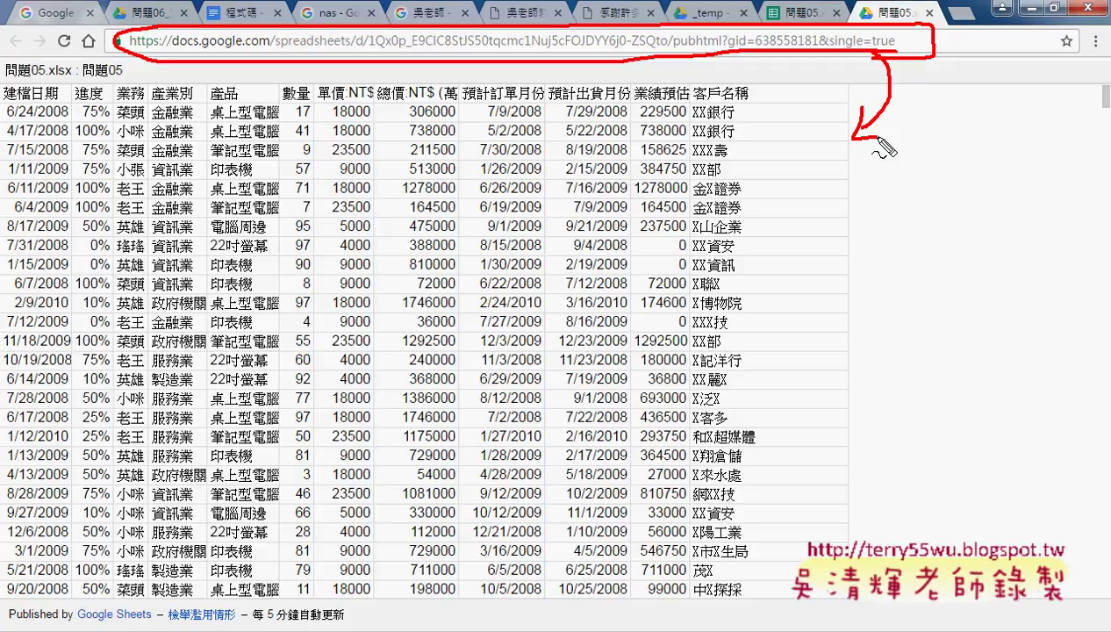
key("Escape")
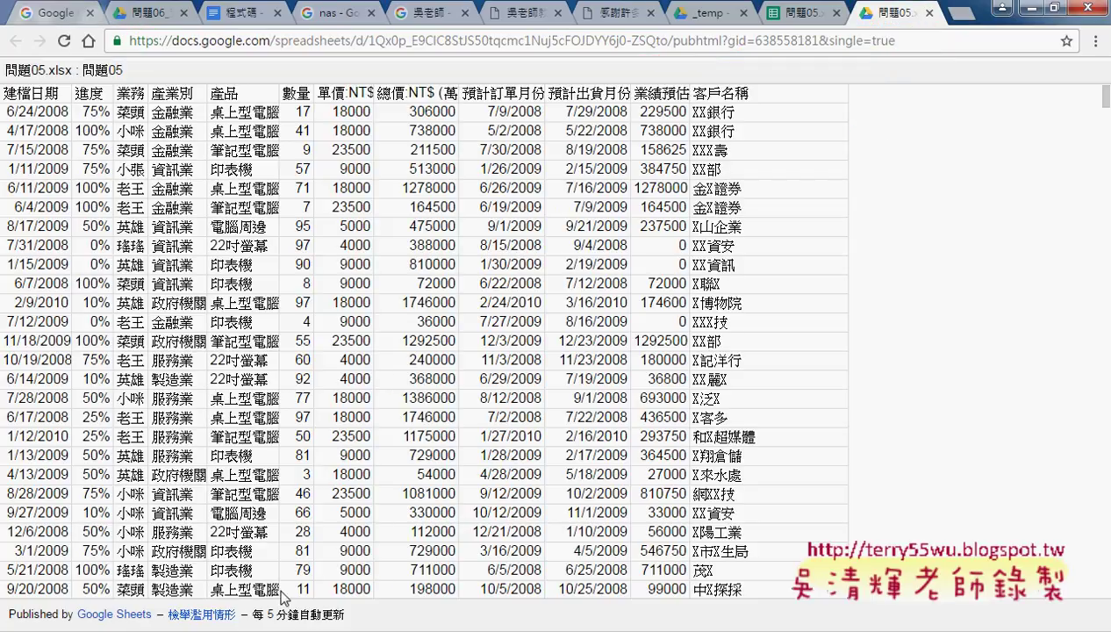
left_click(255, 627)
left_click(576, 41)
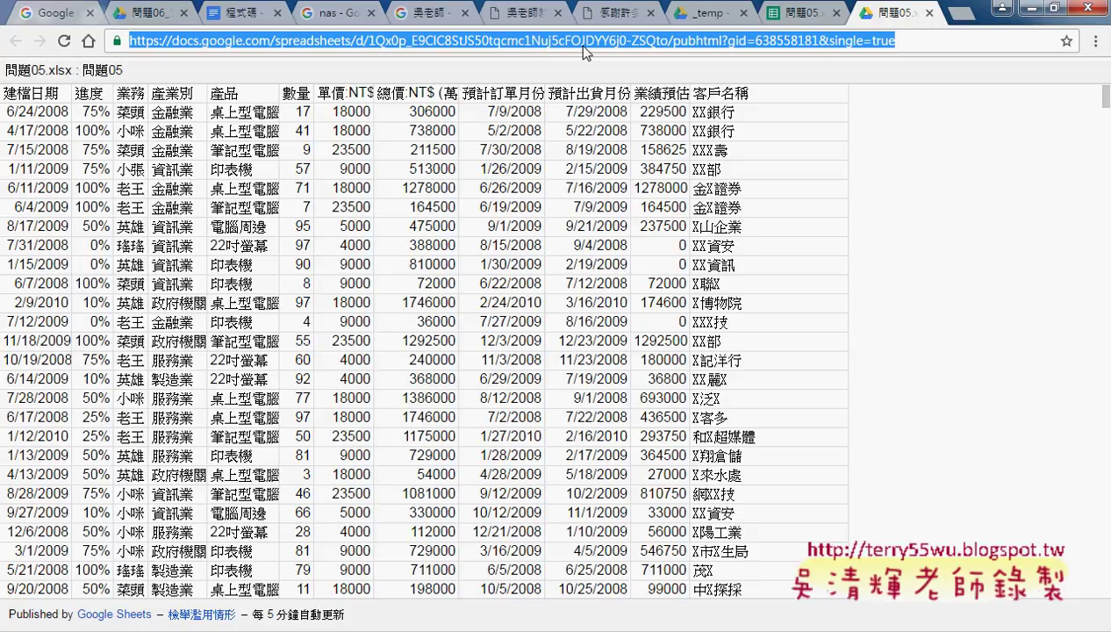
right_click(576, 41)
left_click(627, 114)
left_click(295, 623)
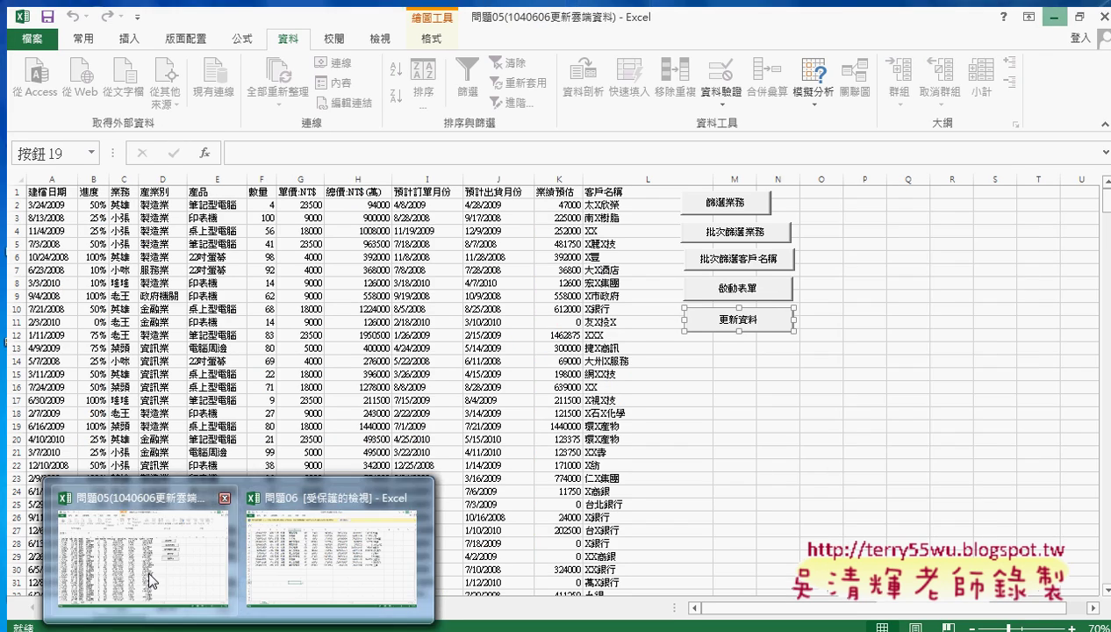
Add sheet 工作表1 and load the pasted pubhtml URL in a New Web Query, dismissing the script error.
left_click(147, 572)
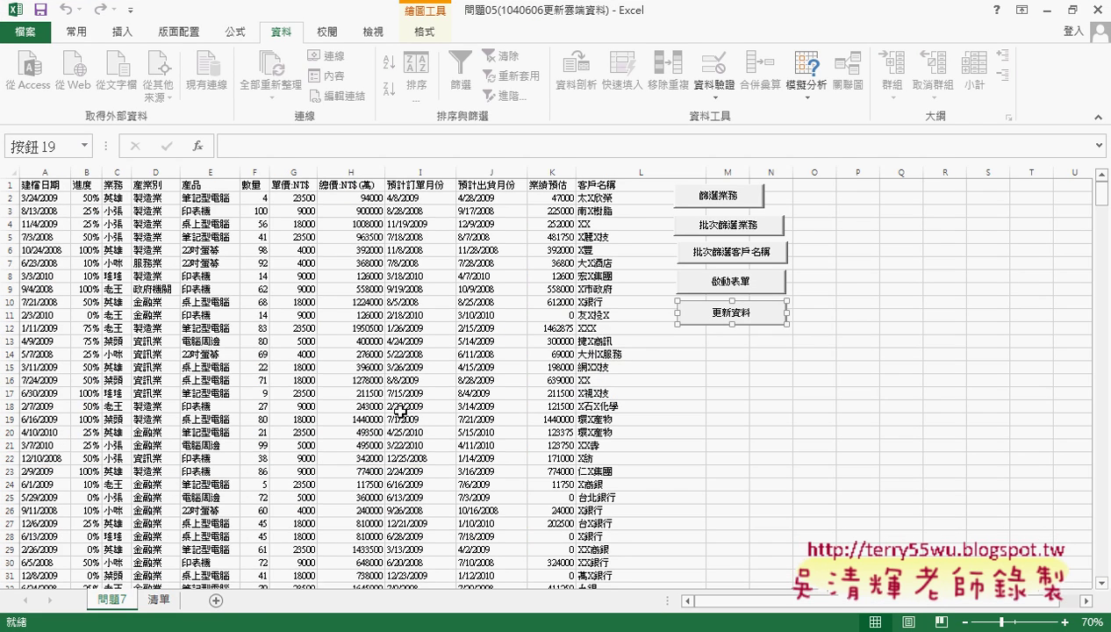
left_click(222, 608)
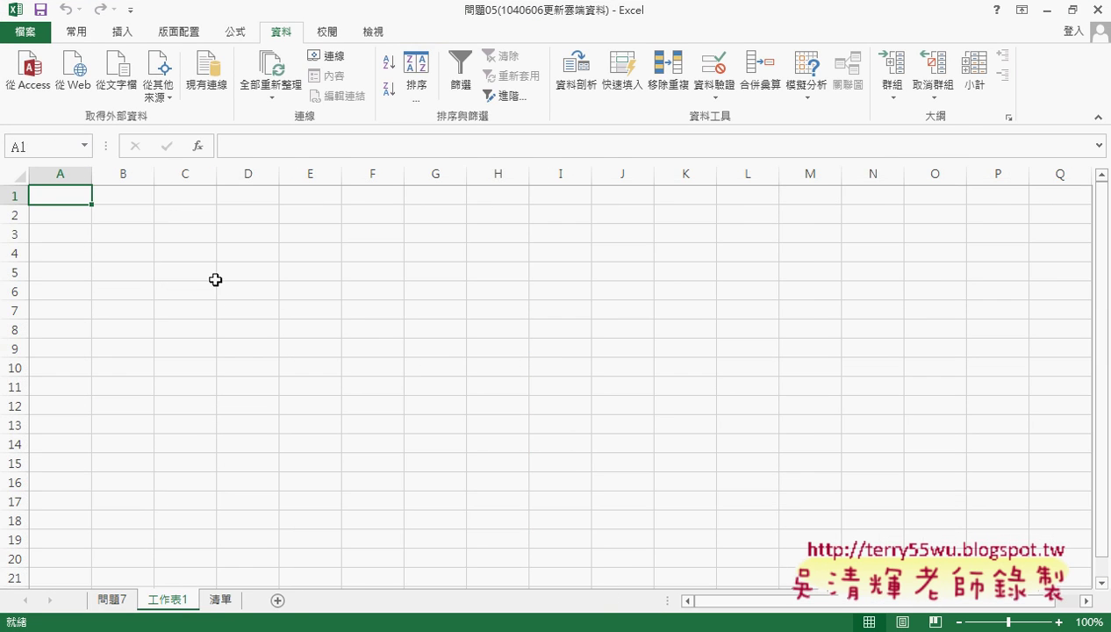
left_click(74, 74)
right_click(540, 156)
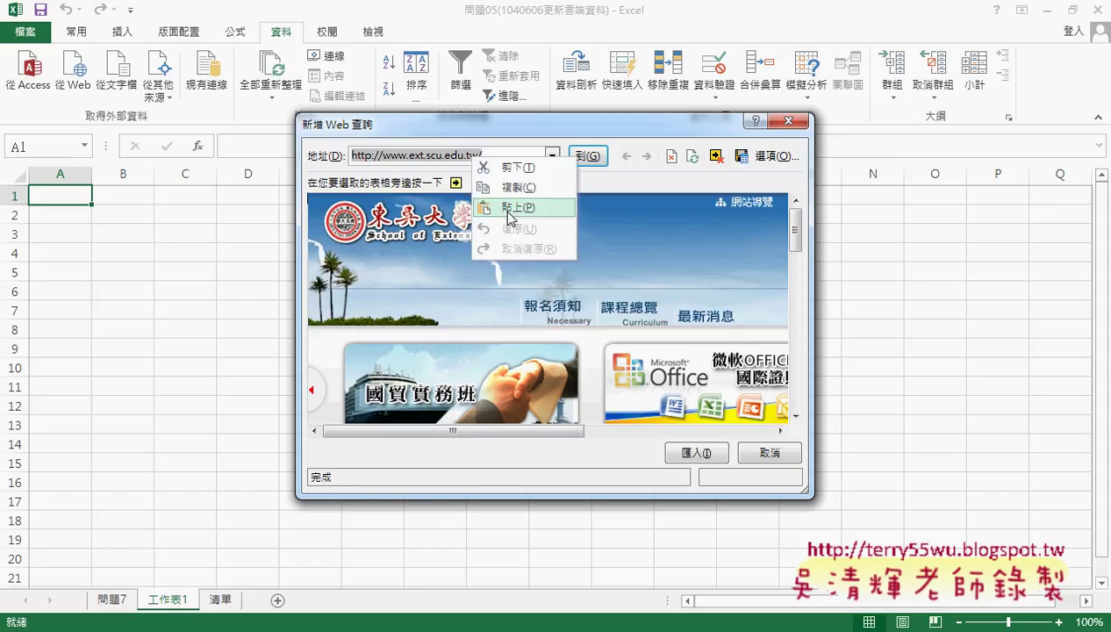
left_click(605, 208)
left_click(590, 156)
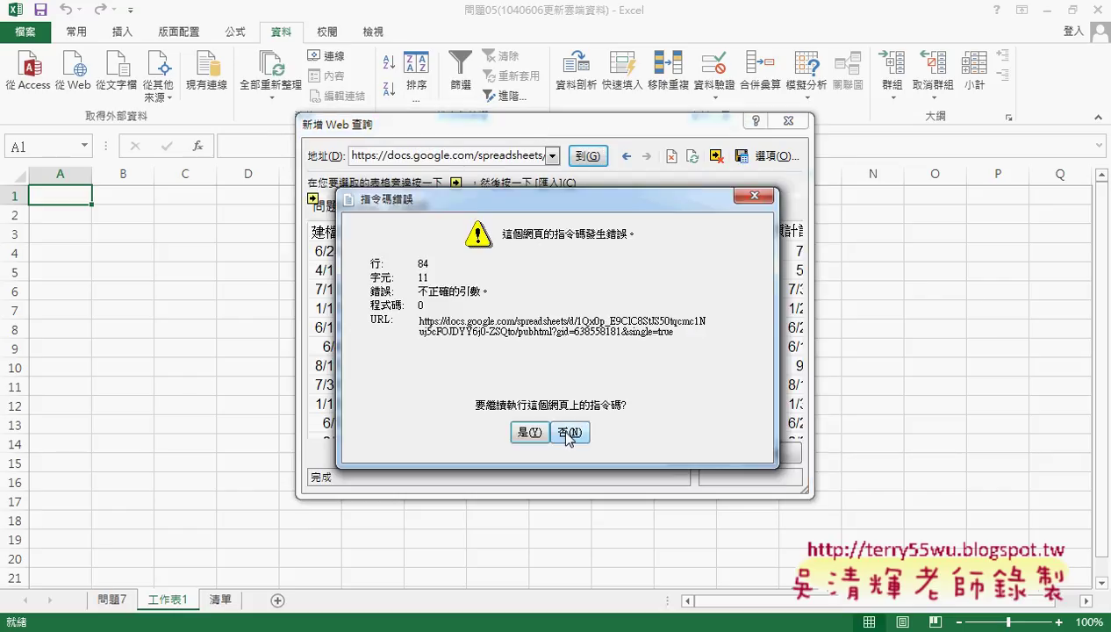
left_click(570, 431)
left_click_drag(554, 128, 491, 52)
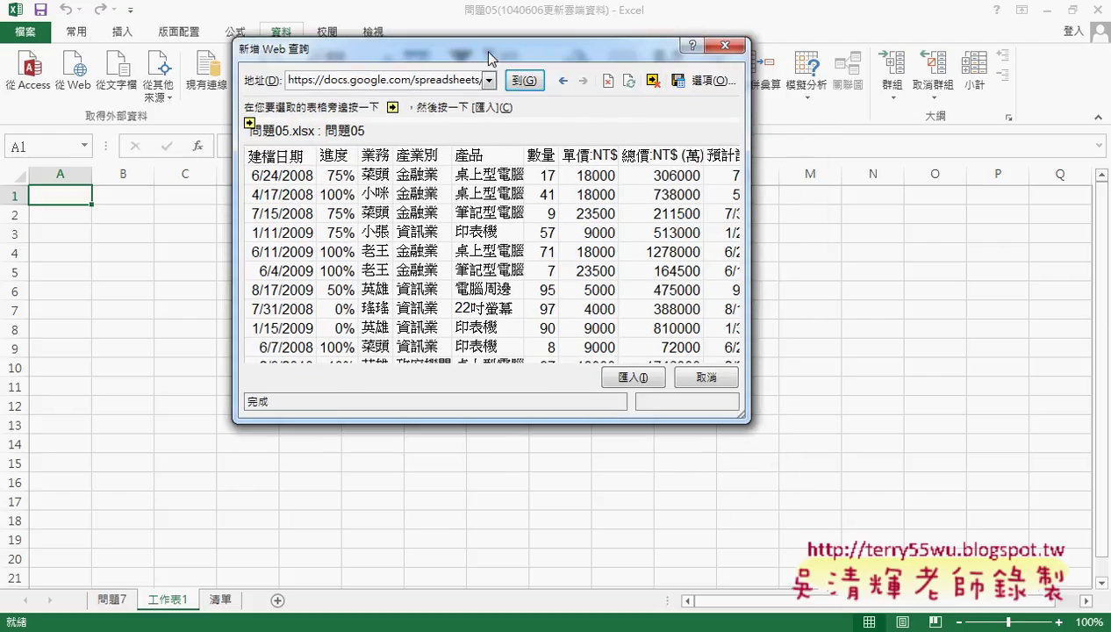
Mark the 問題05 table and import it into 工作表1 at =$A$1.
left_click(250, 125)
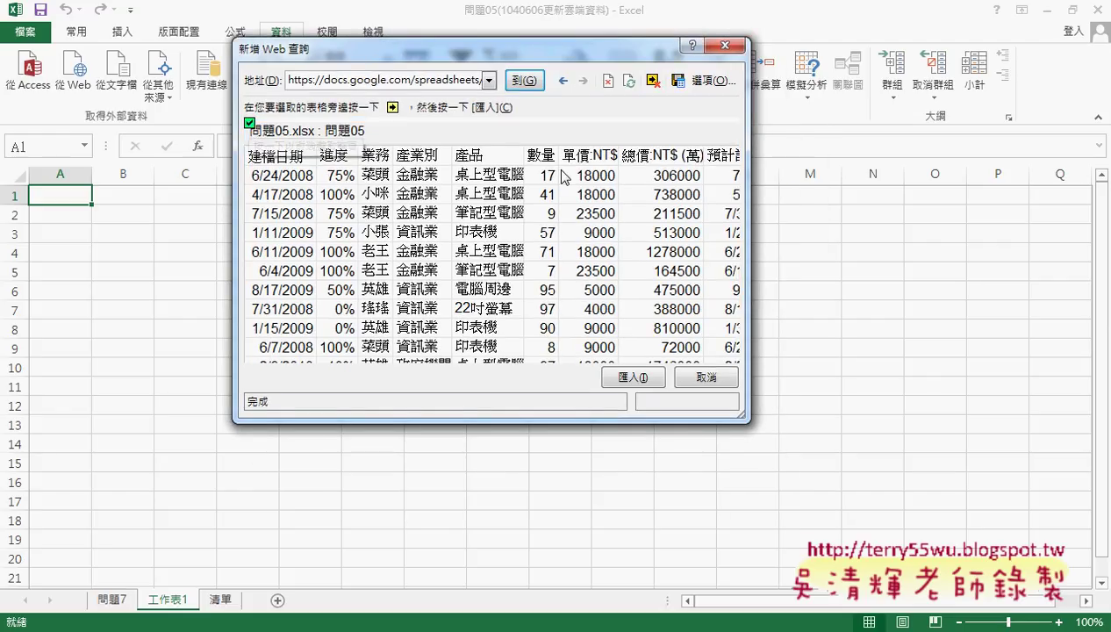
left_click(625, 377)
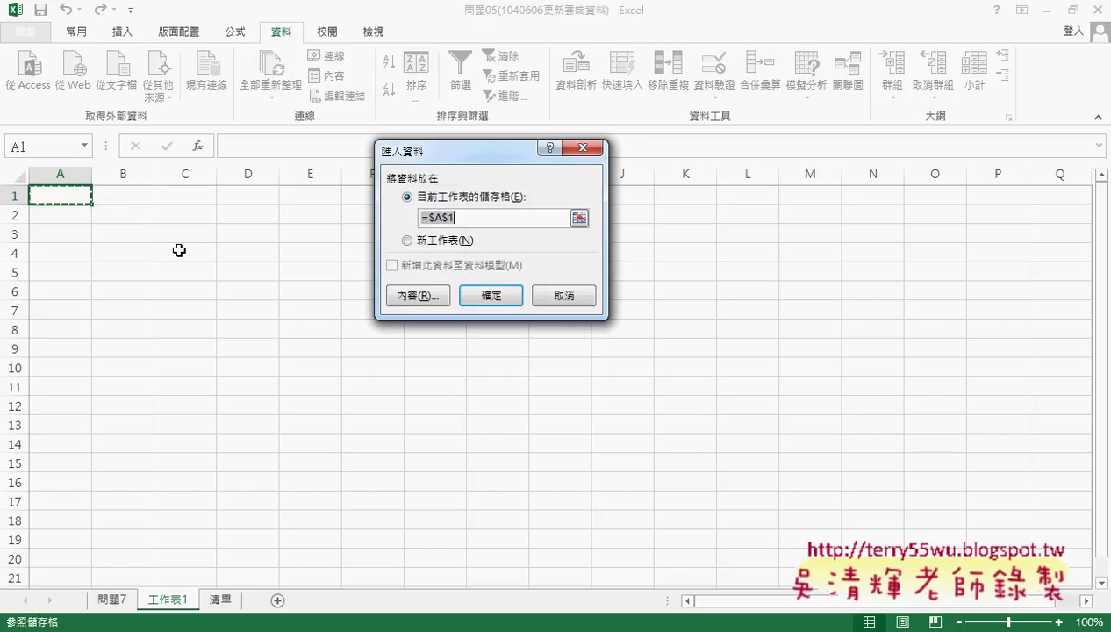
left_click(496, 296)
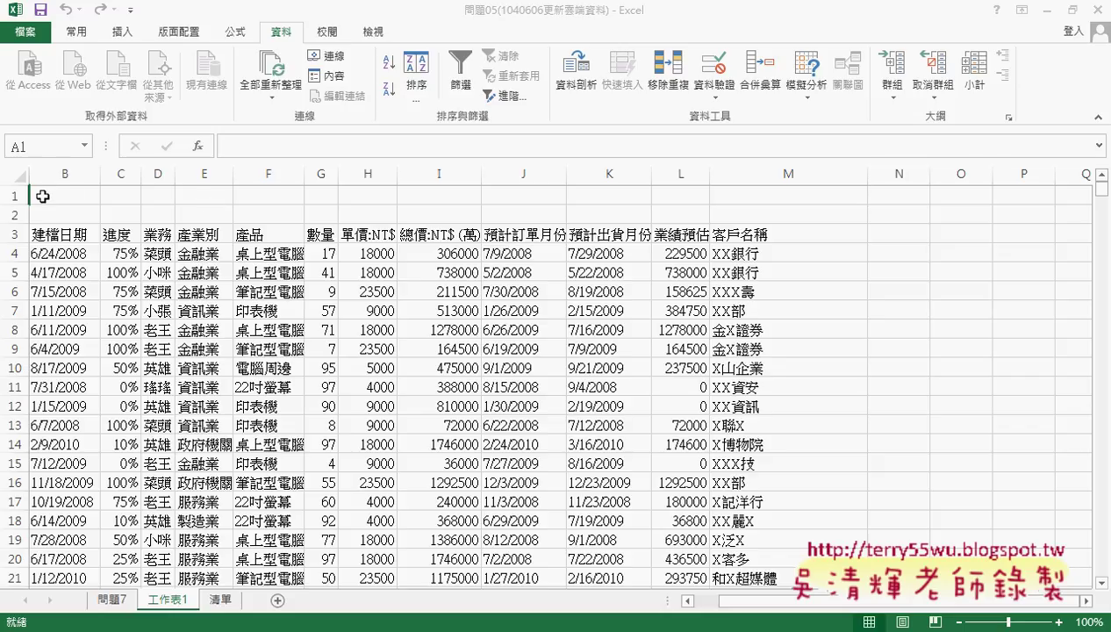
Delete the two empty rows 1 and 2 above the imported table.
left_click_drag(18, 195, 17, 214)
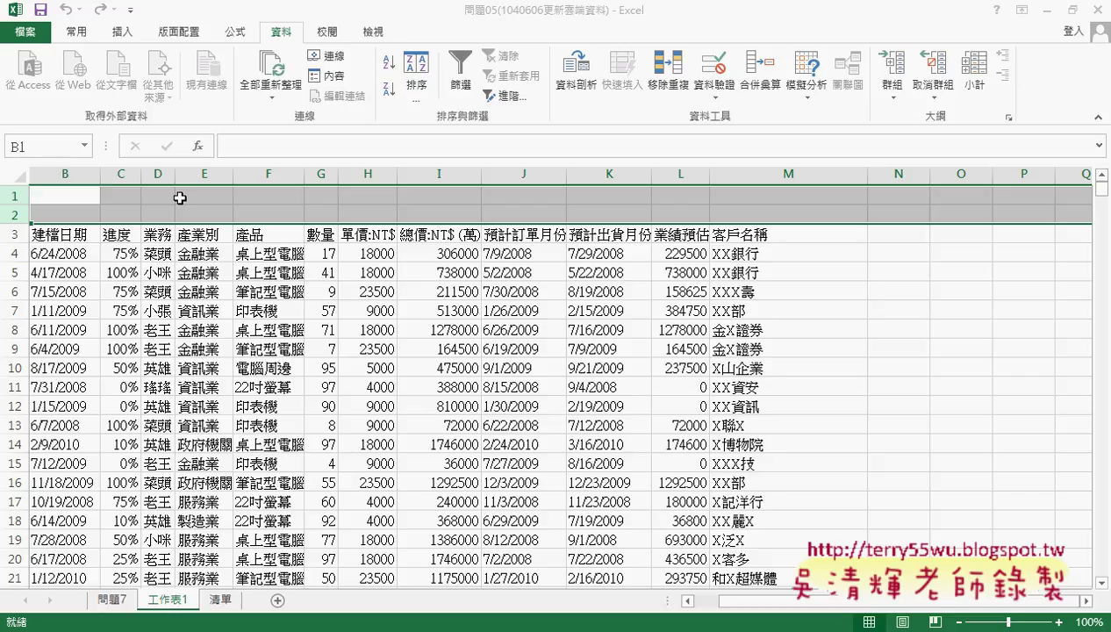
right_click(362, 190)
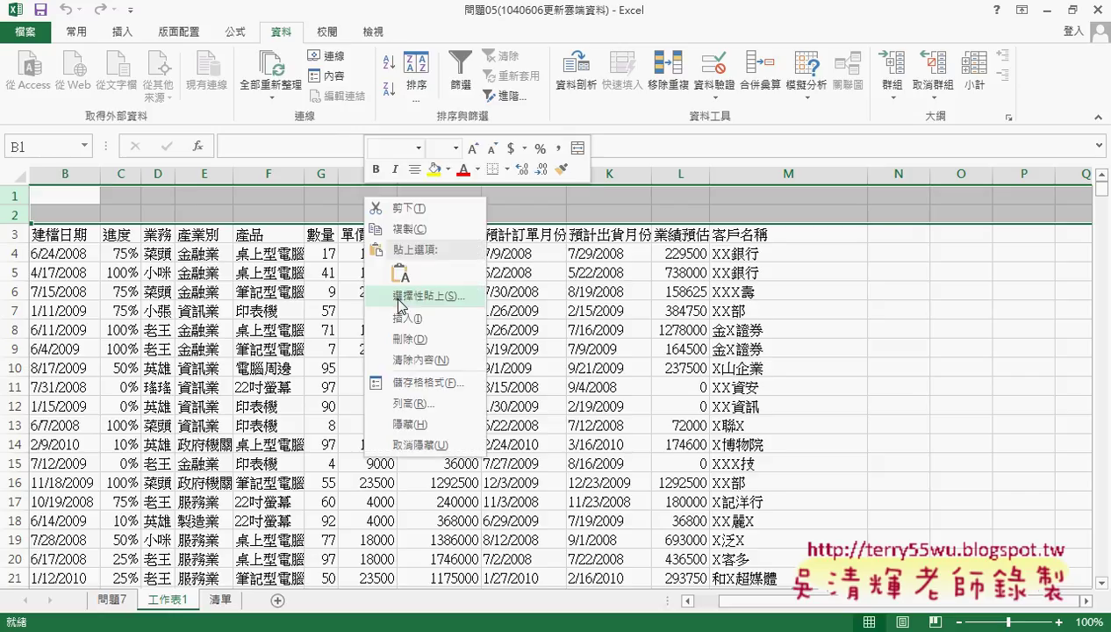
left_click(409, 336)
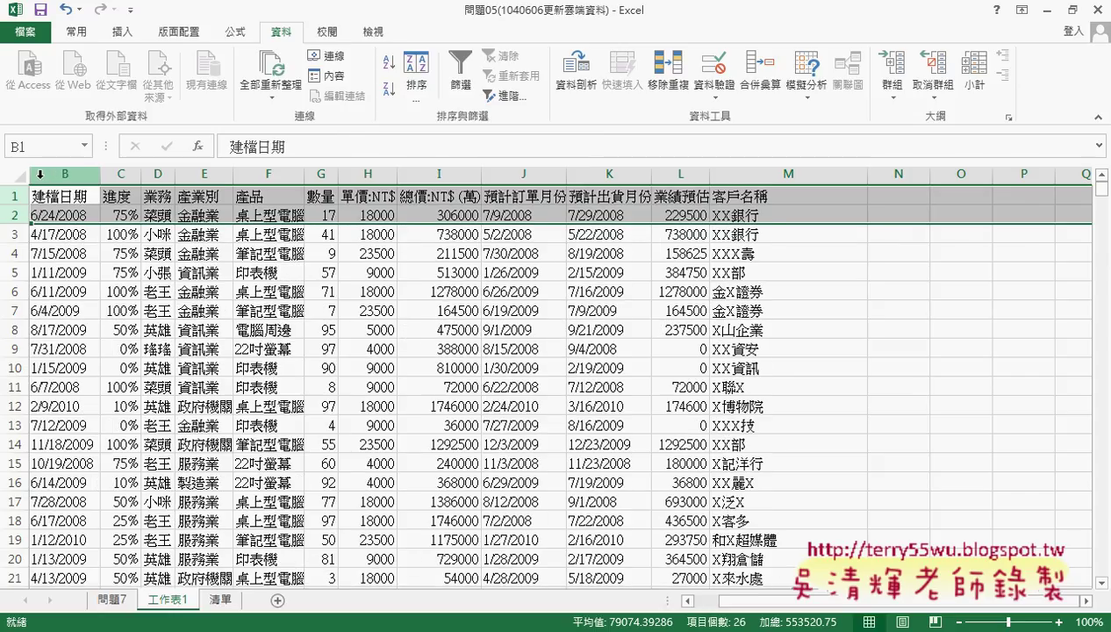
Widen and delete the row-number column A so 建檔日期 sits in A1.
left_click_drag(32, 177, 83, 177)
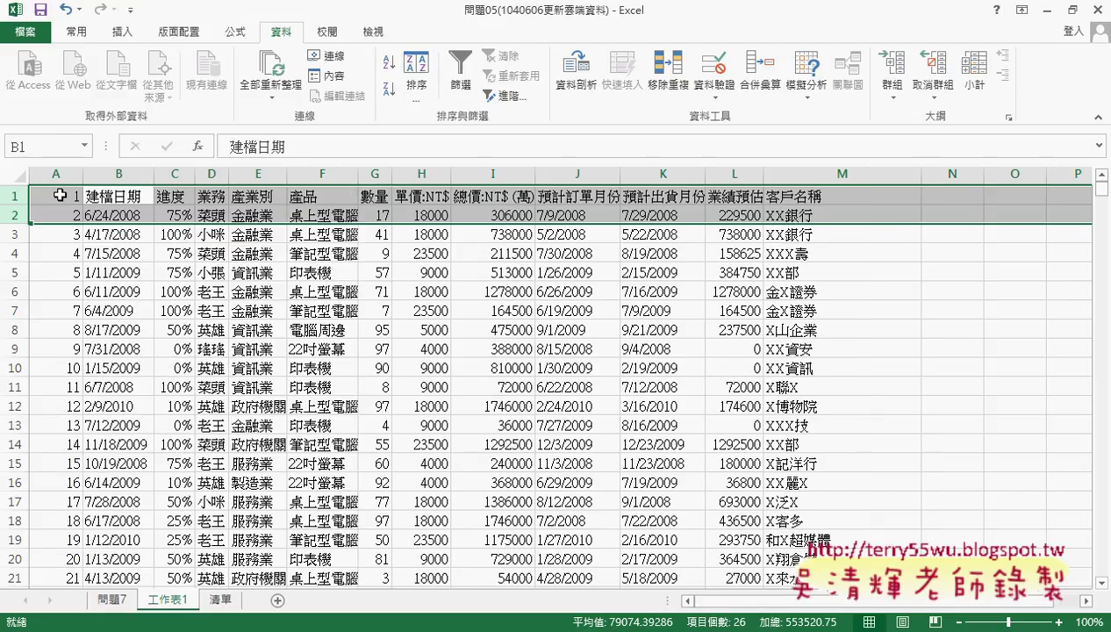
left_click(56, 174)
right_click(66, 213)
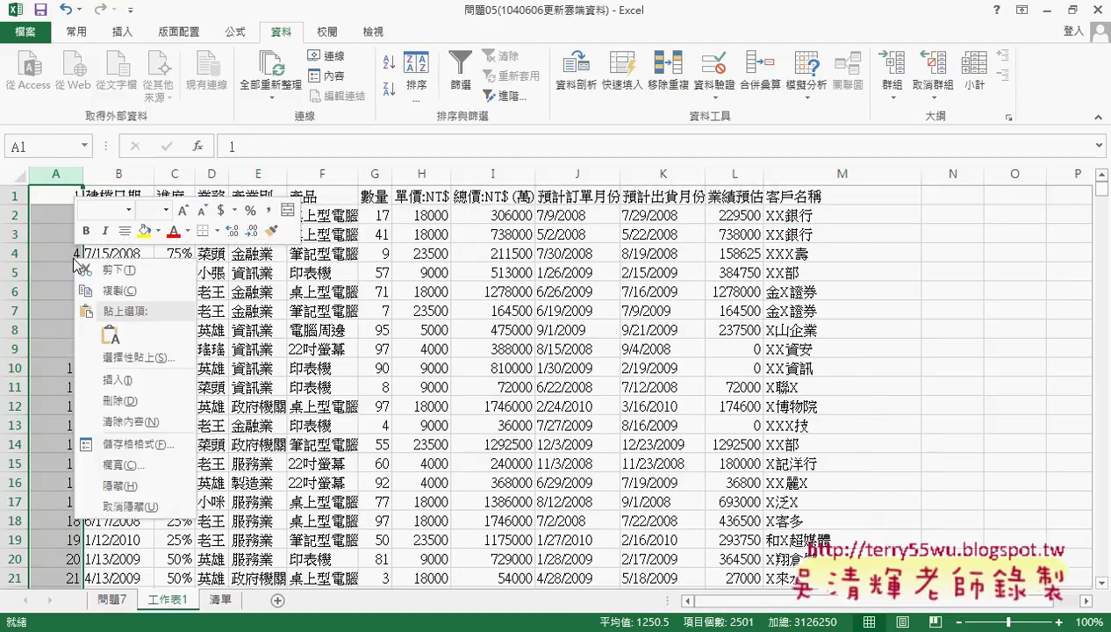
left_click(106, 386)
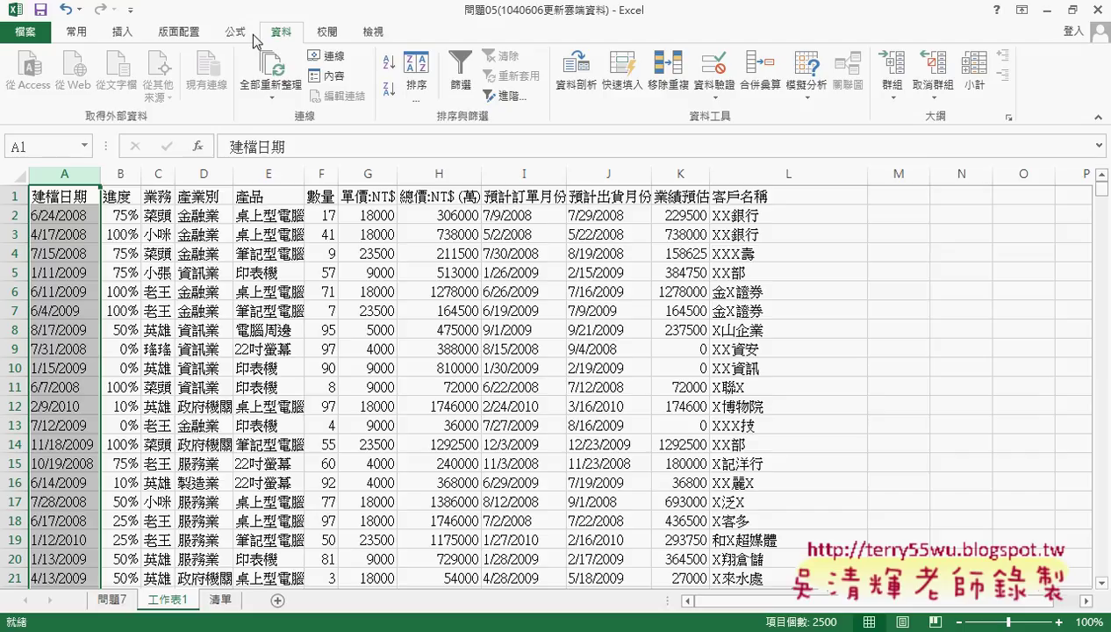
Enable the 開發人員 (Developer) tab through Excel Options' Customize Ribbon.
left_click(130, 9)
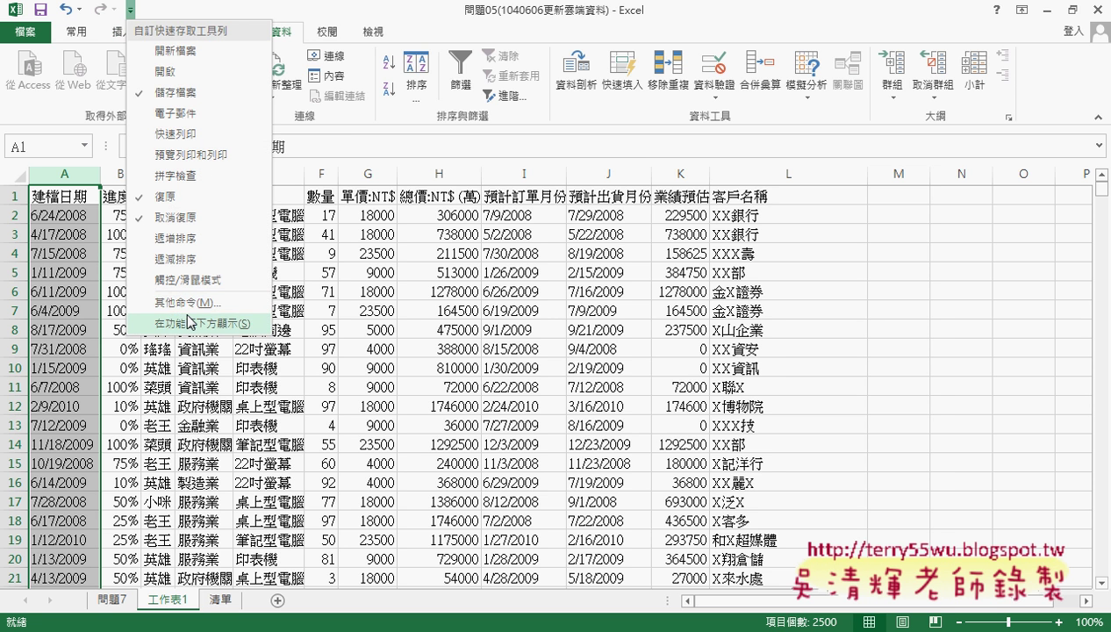
left_click(402, 310)
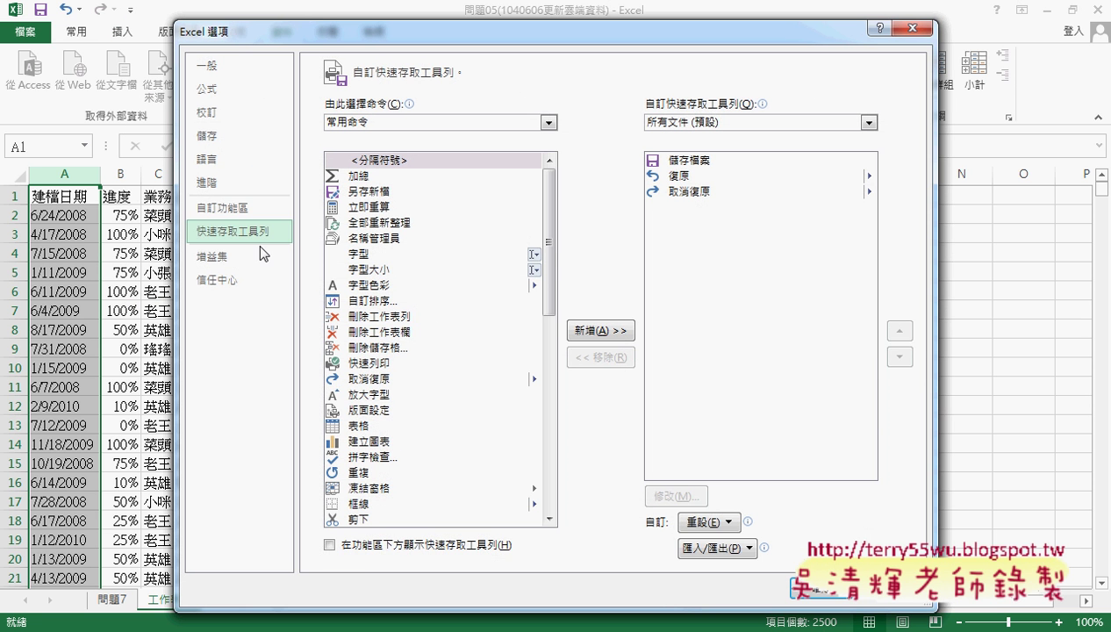
left_click(241, 208)
left_click(636, 357)
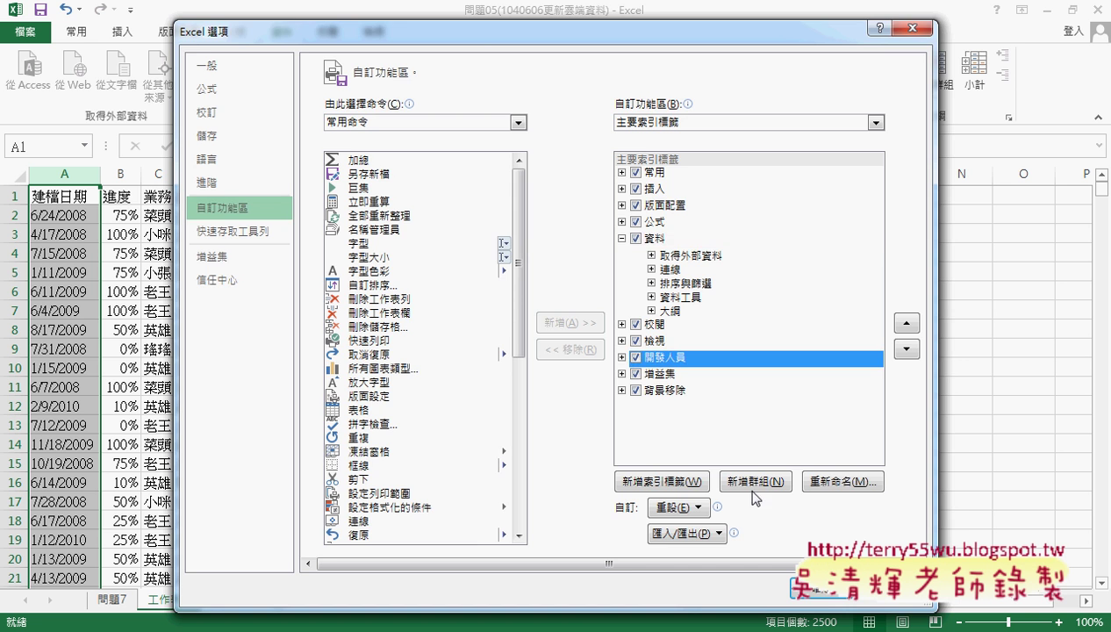
left_click(812, 590)
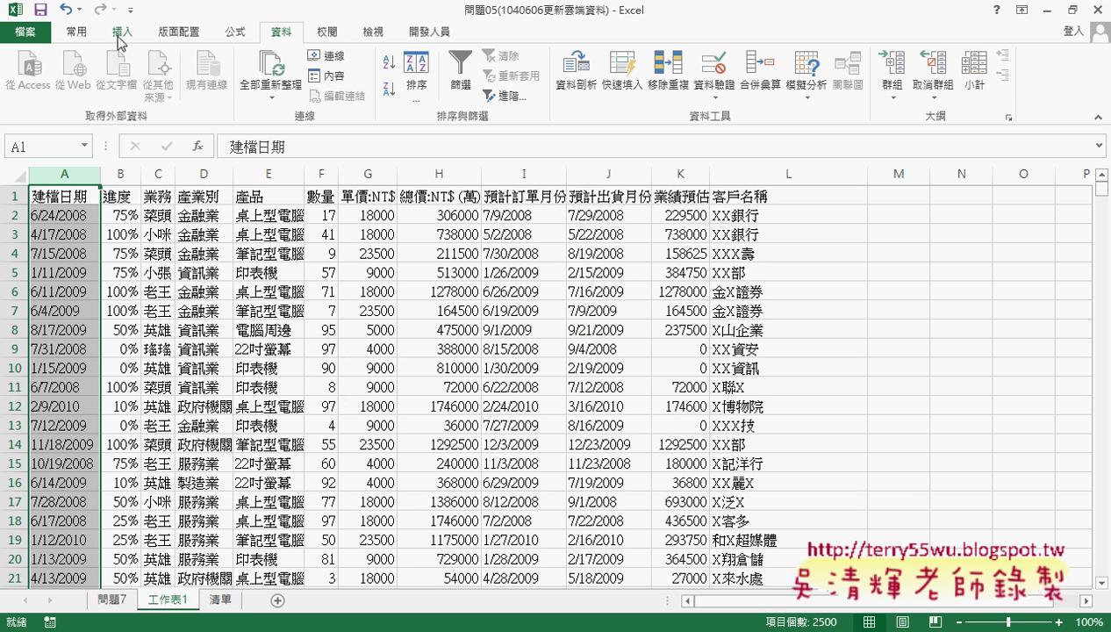
Look over the Insert, Home, Data and new Developer tabs, then switch to the browser.
left_click(122, 33)
left_click(77, 32)
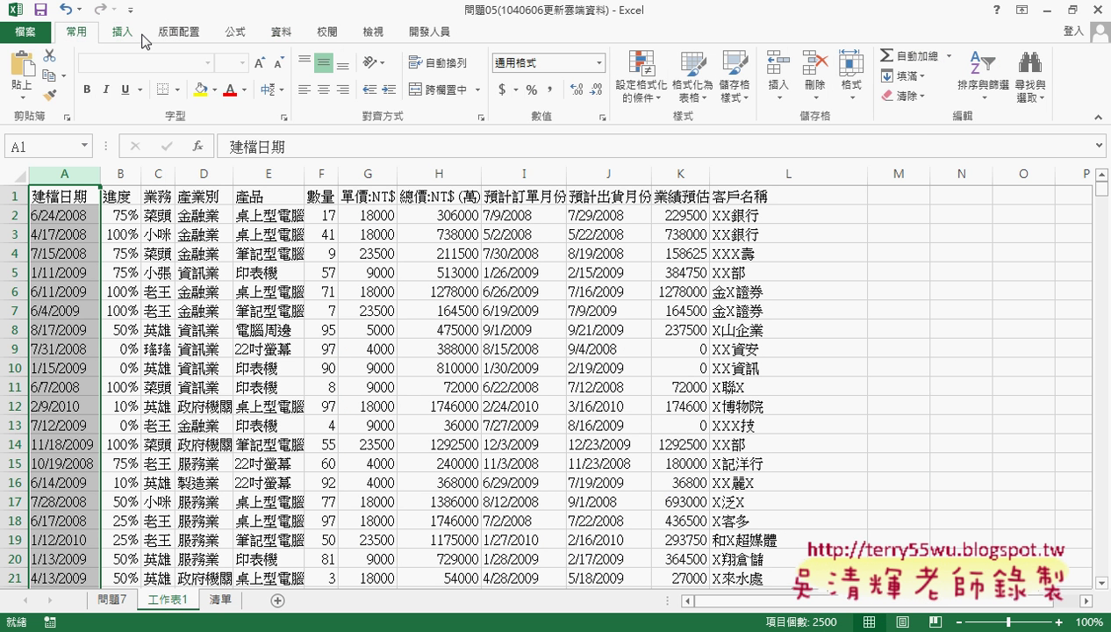
left_click(279, 35)
left_click(425, 32)
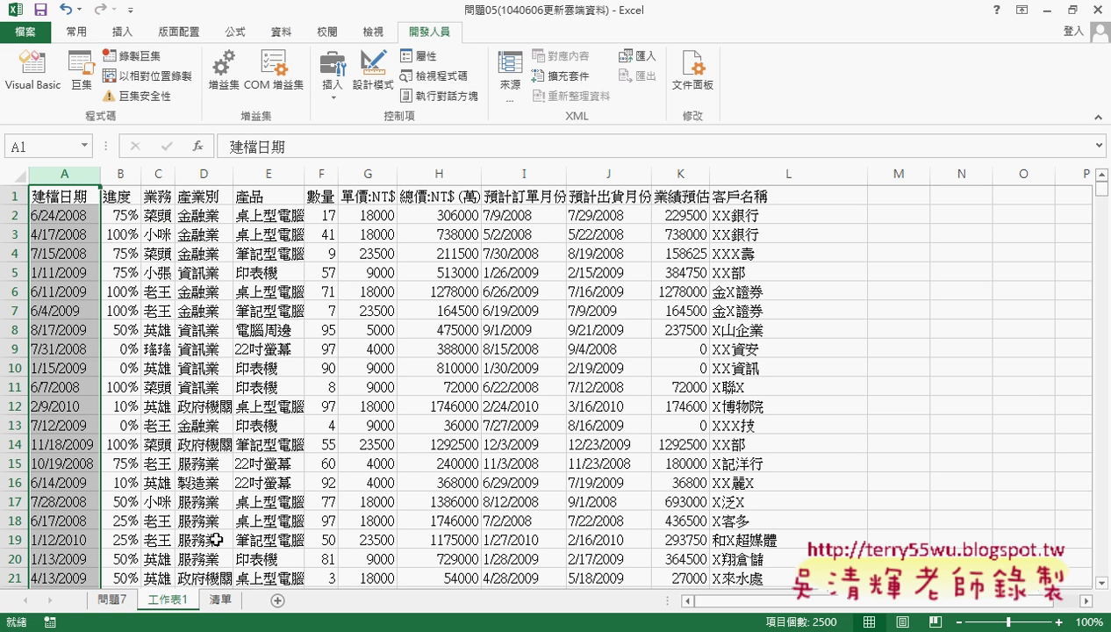
left_click(195, 618)
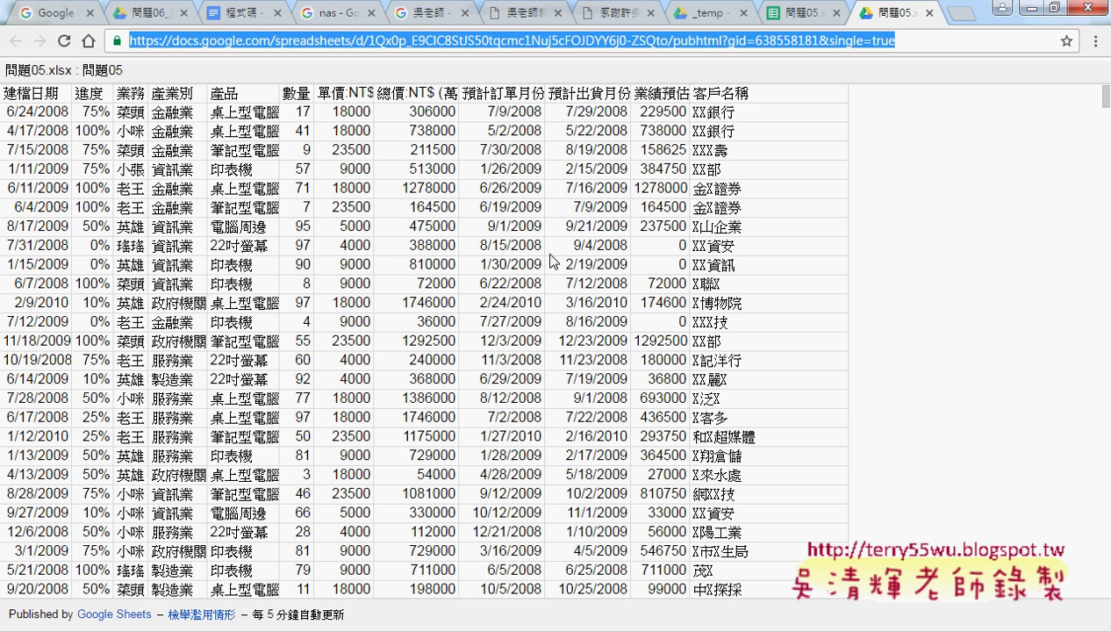
Check Drive's 設定 upload-conversion option in _temp, then return to the 問題05 spreadsheet tab.
left_click(244, 17)
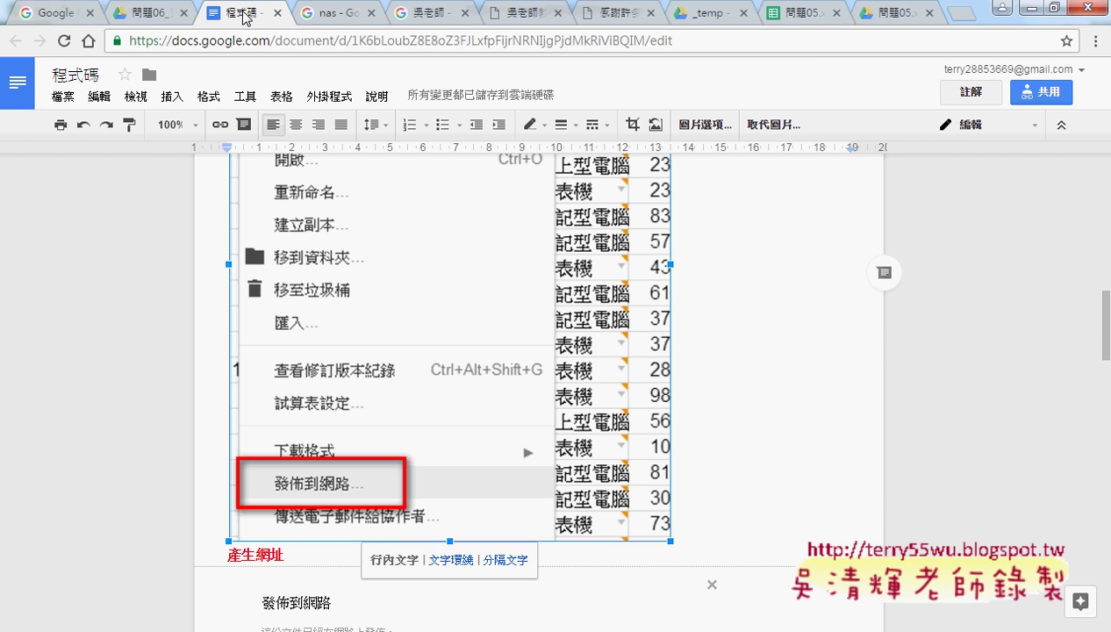
left_click(701, 16)
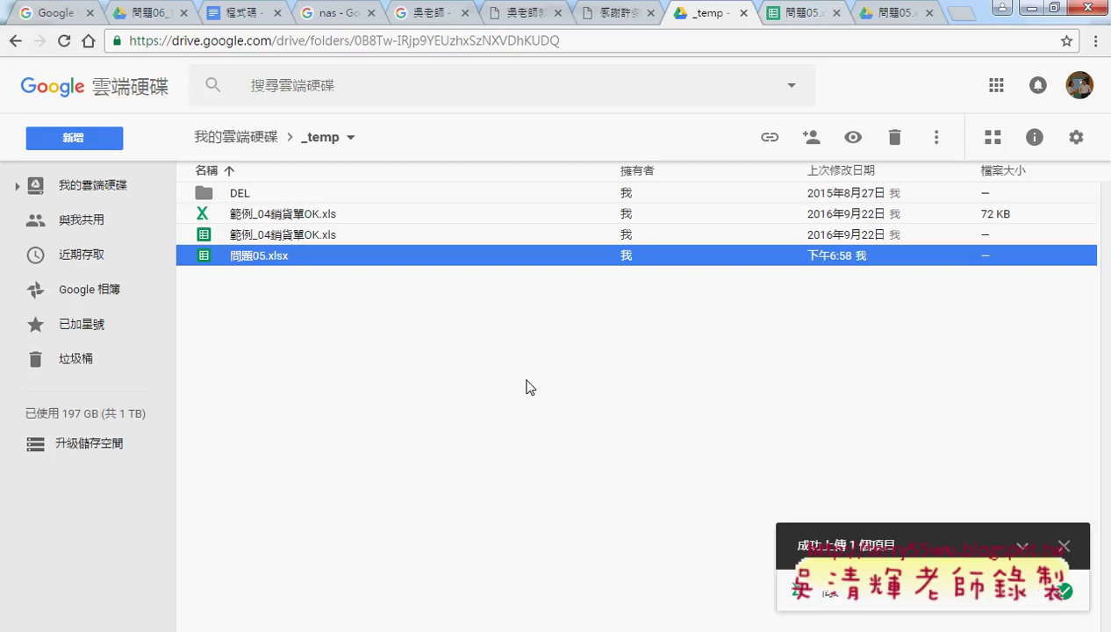
left_click(1073, 138)
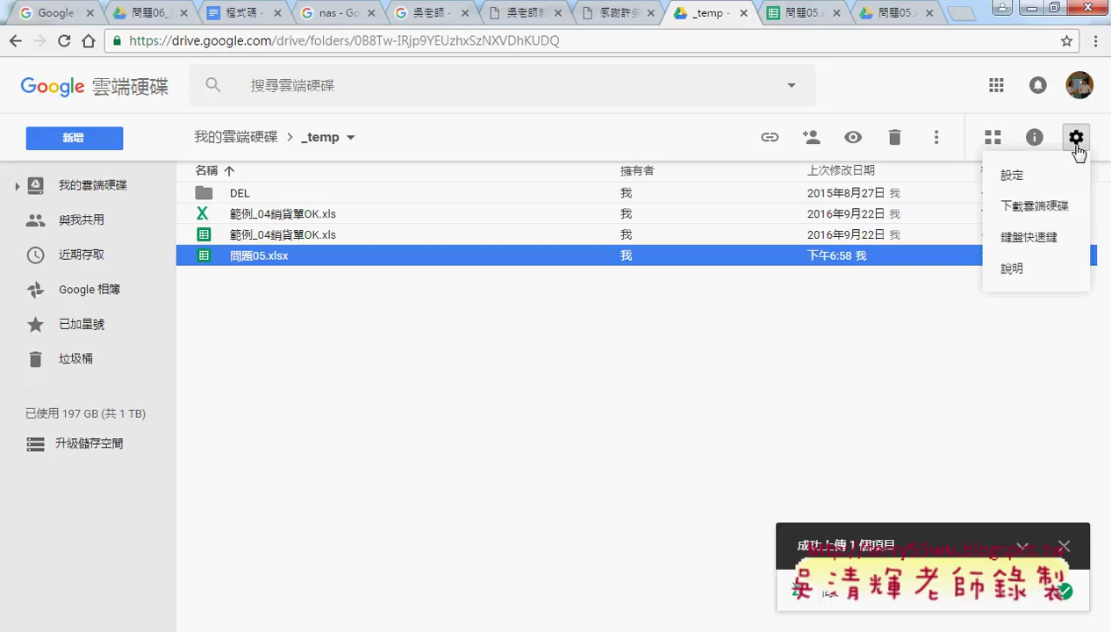
left_click(1012, 176)
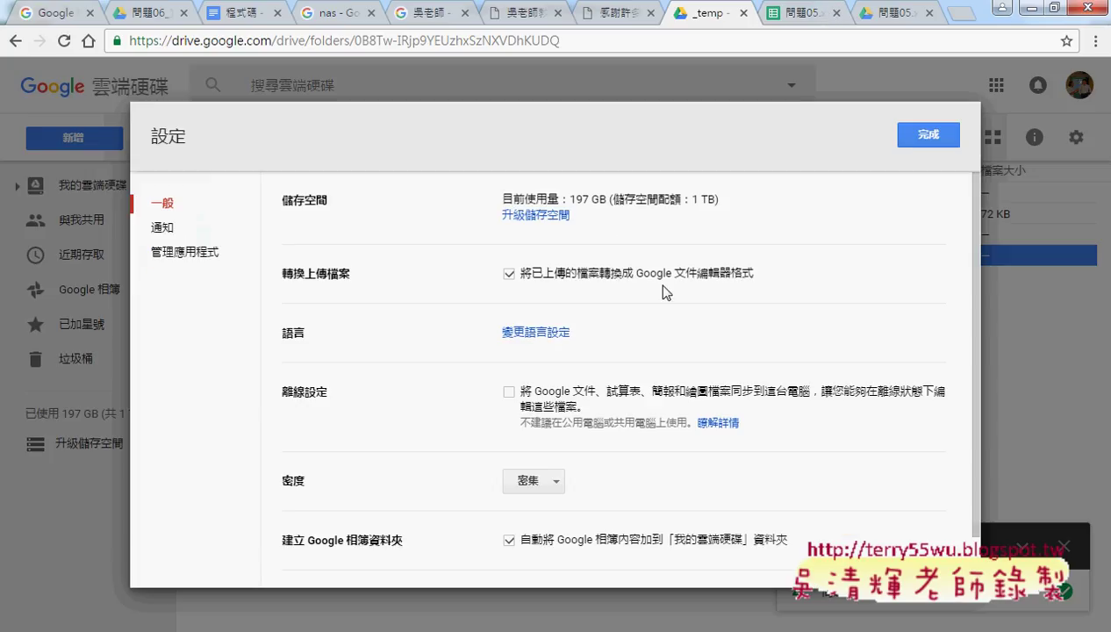
left_click(929, 134)
left_click(803, 15)
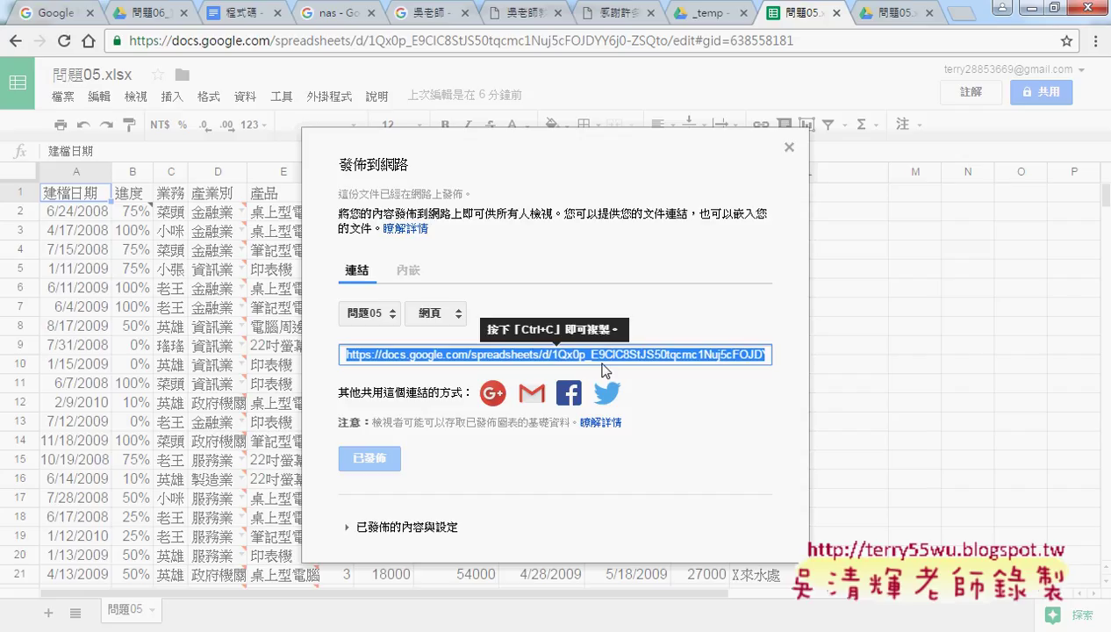
Close the 發佈到網路 dialog over 問題05.xlsx with its X button.
left_click(788, 147)
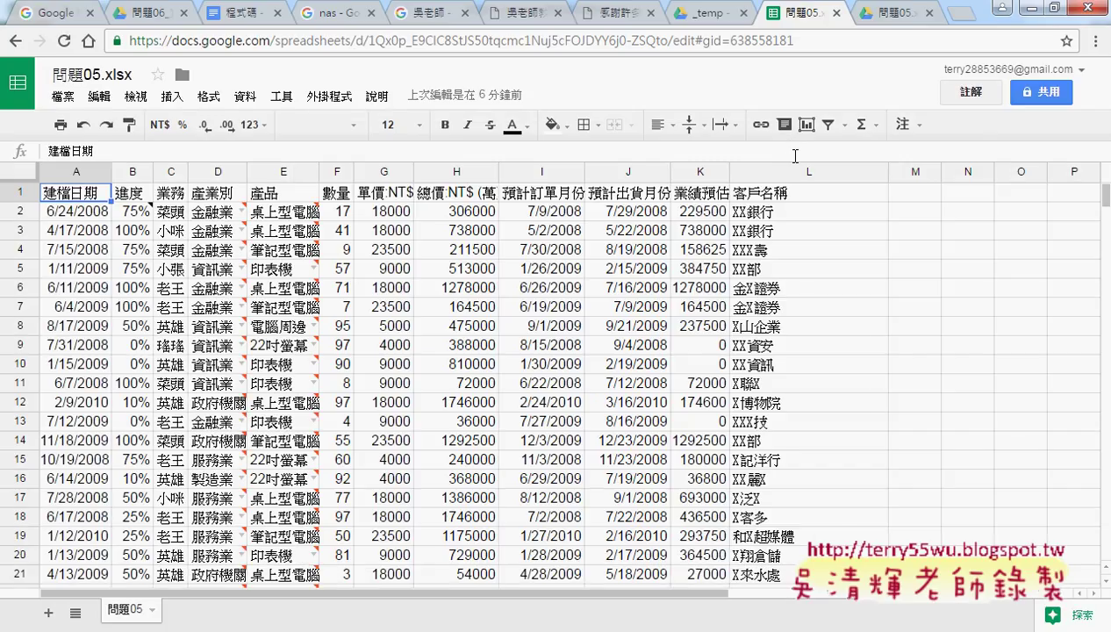